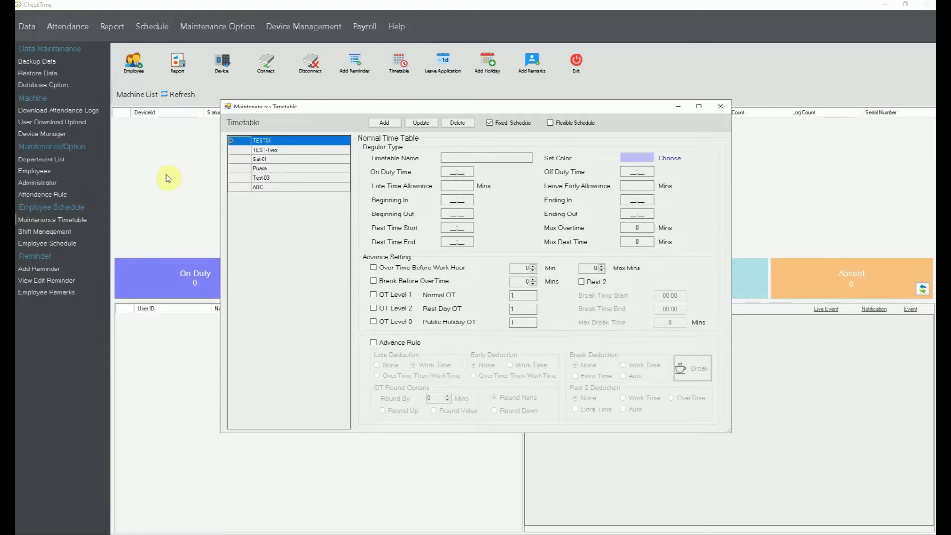
# - Review the settings of the Sat-01, Test-03, Puasa and TEST-Two timetables
pyautogui.click(265, 160)
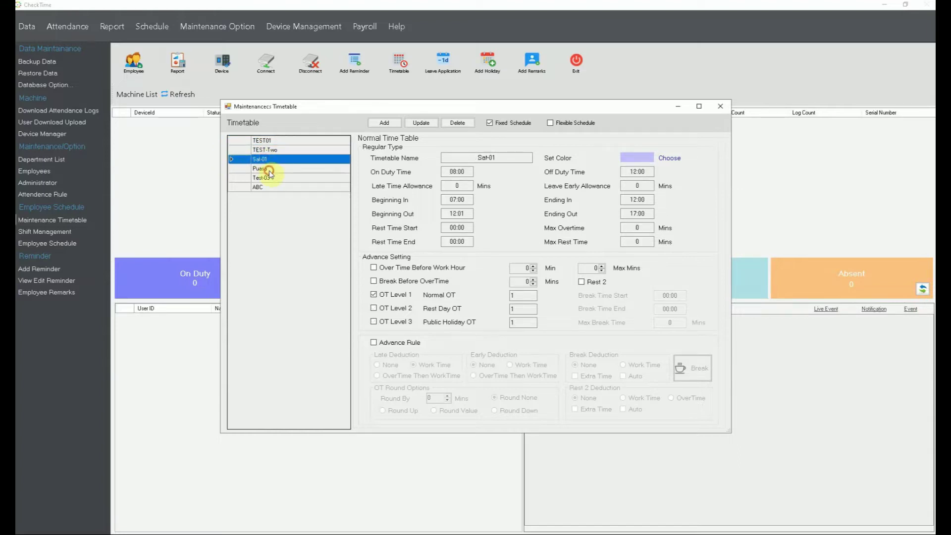
pyautogui.click(272, 177)
pyautogui.click(291, 168)
pyautogui.click(293, 159)
pyautogui.click(299, 149)
# - Add a new timetable named TEST05 based on the TEST01 settings and select it in the list
pyautogui.click(305, 141)
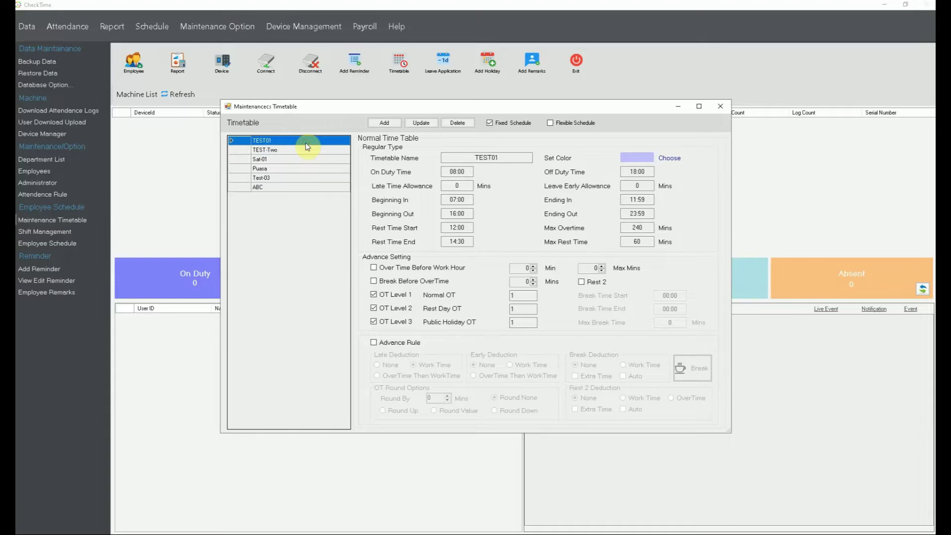
pyautogui.click(505, 159)
pyautogui.press('BackSpace')
pyautogui.write('5')
pyautogui.click(383, 122)
pyautogui.click(481, 297)
pyautogui.click(244, 198)
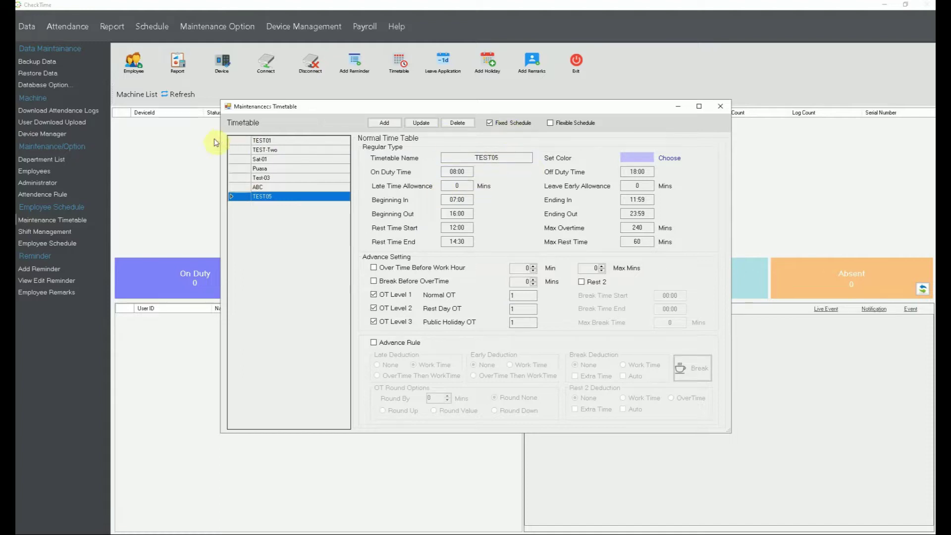
# - Compare the settings of the TEST01 and TEST05 timetables
pyautogui.click(242, 141)
pyautogui.click(287, 197)
pyautogui.click(310, 141)
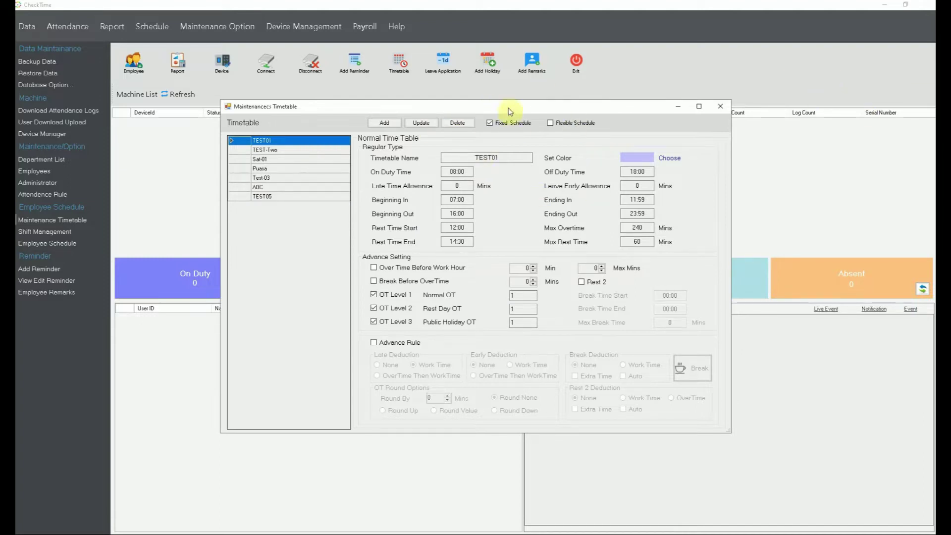
# - Switch to Notepad, write the lines 'Time', 'not of Day/date' and 'no employee', and minimize it
pyautogui.click(736, 117)
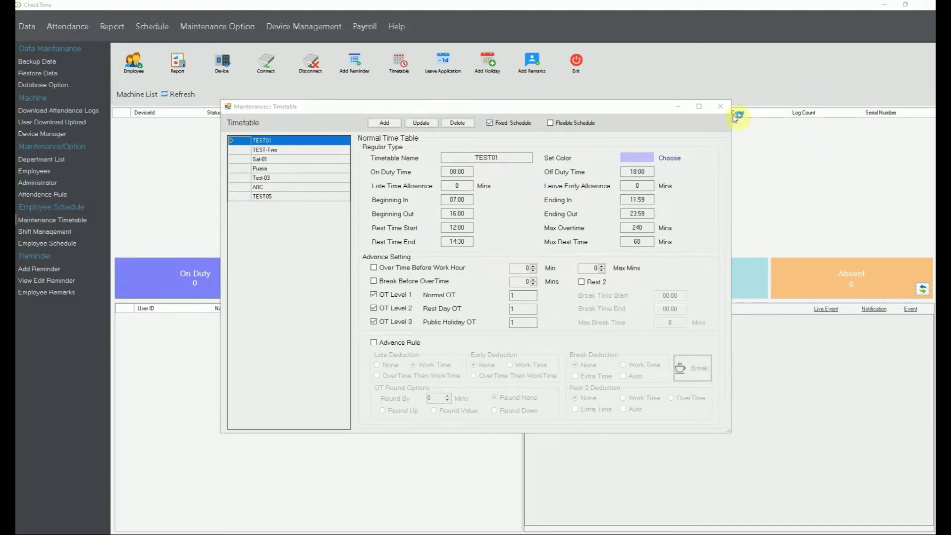
pyautogui.moveTo(520, 240); pyautogui.dragTo(559, 337)
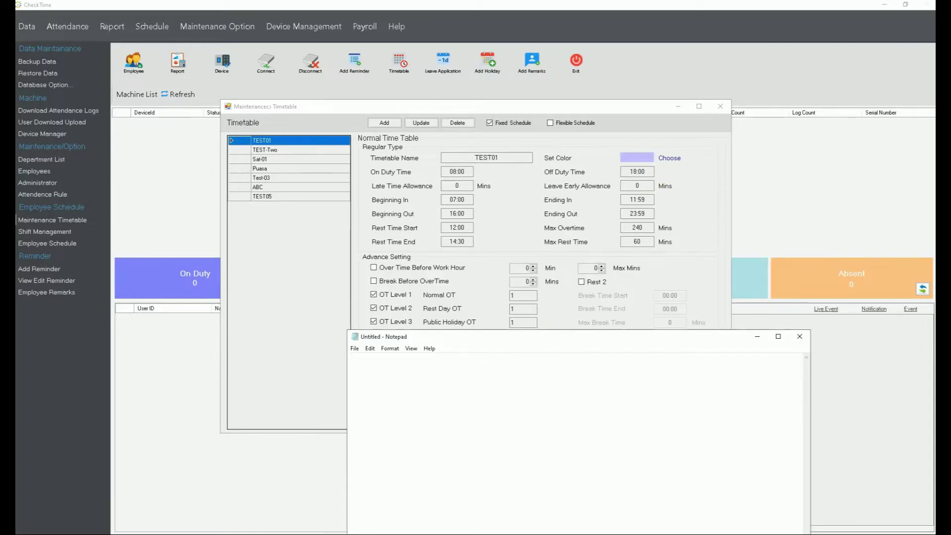
pyautogui.write('Time ')
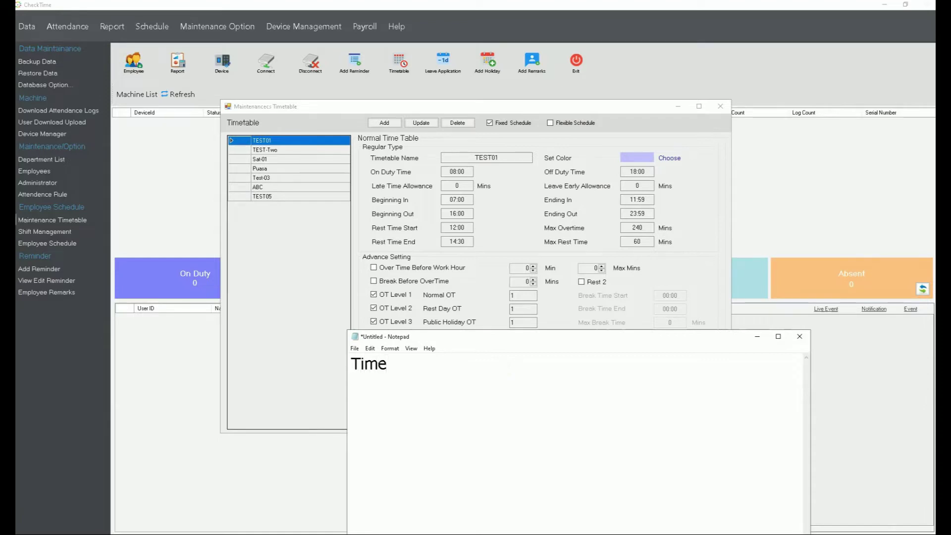
pyautogui.write('not of Day')
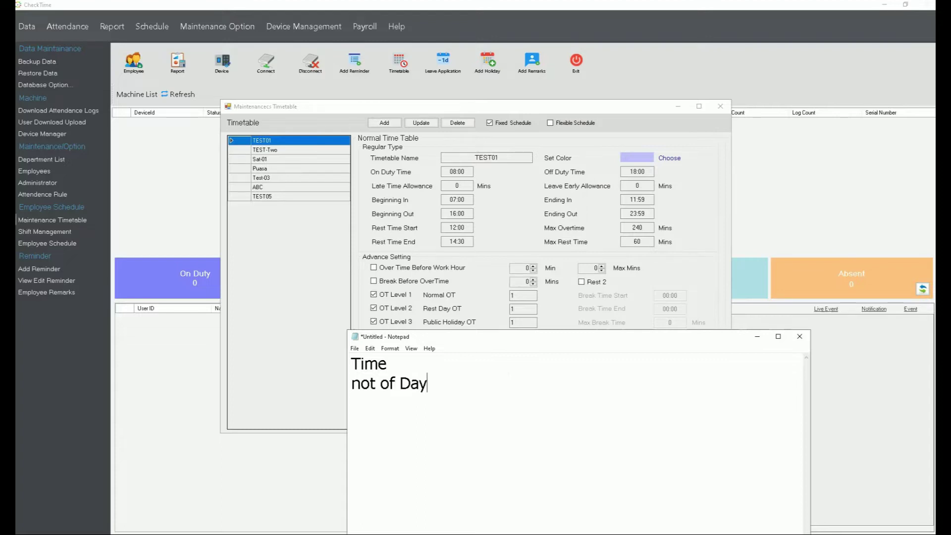
pyautogui.write('/date')
pyautogui.press('Return')
pyautogui.write('no ')
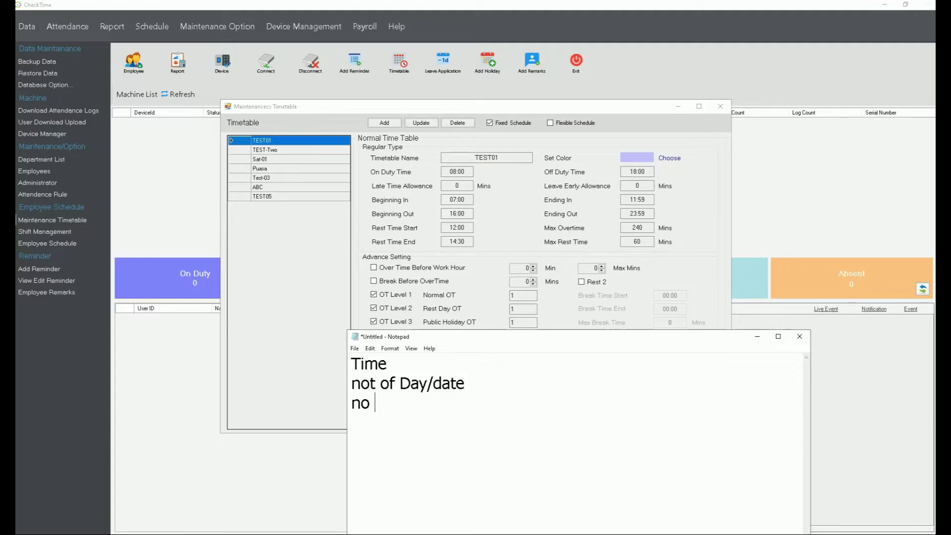
pyautogui.write('employee')
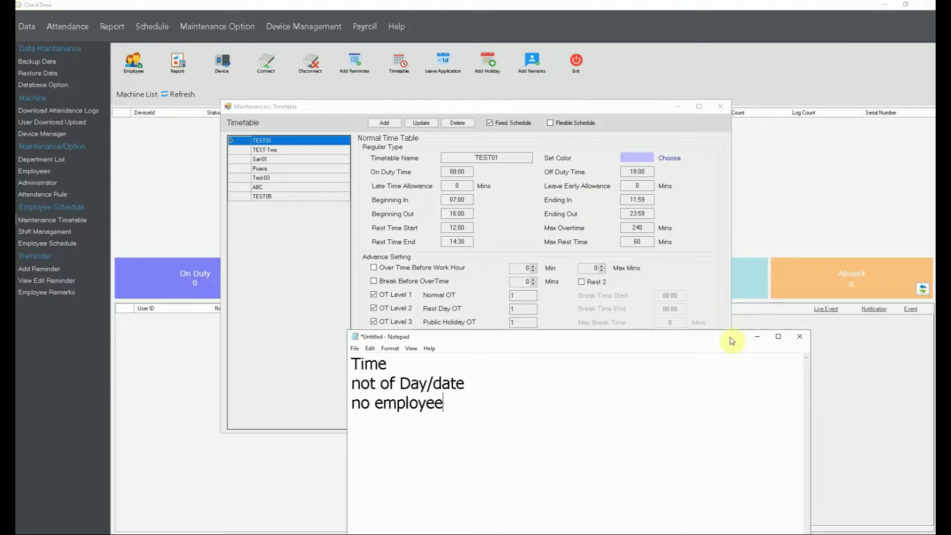
pyautogui.click(757, 337)
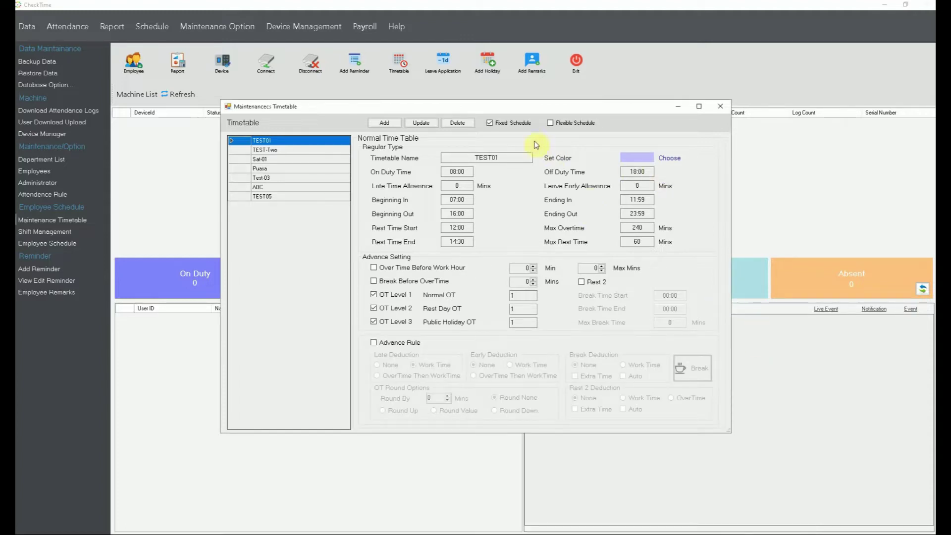
# - View the flexible schedule form, return to the fixed schedules and highlight TEST01's timetable name
pyautogui.click(550, 124)
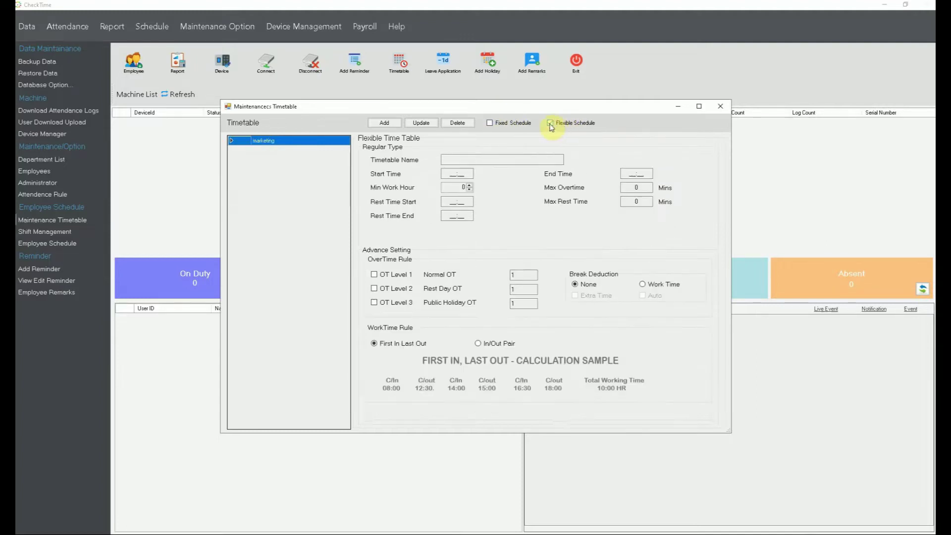
pyautogui.click(517, 124)
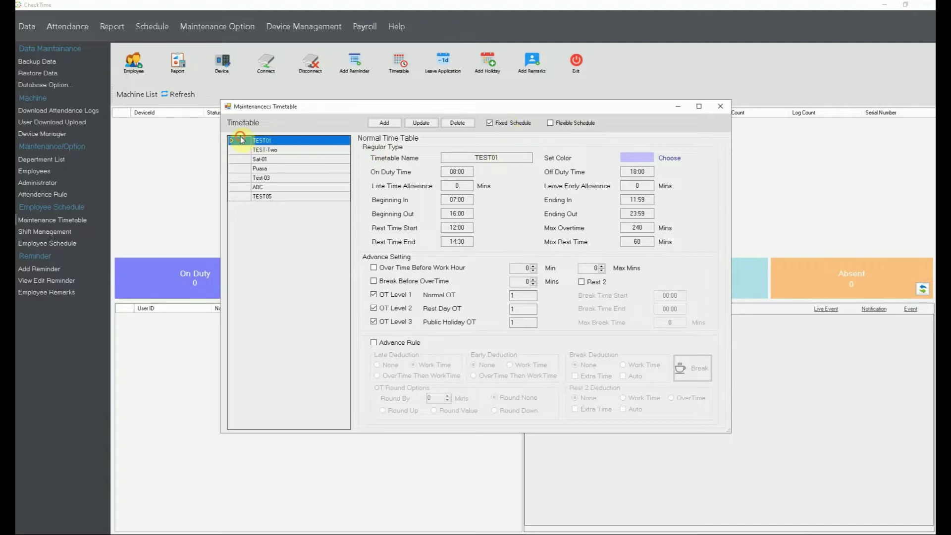
pyautogui.moveTo(504, 158); pyautogui.dragTo(465, 156)
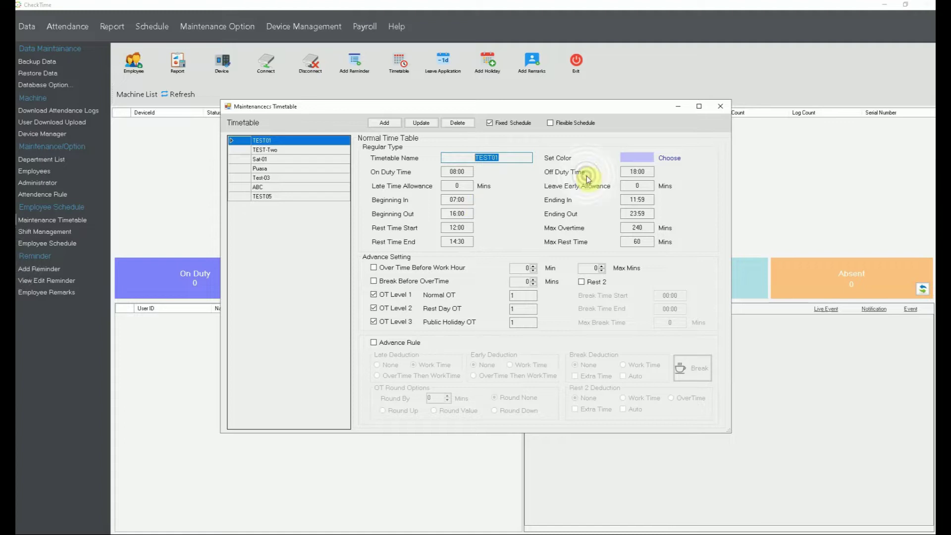
# - Replace the Notepad text with the special characters ')(*&^%$#@!?/' and return to TEST01's timetable name
pyautogui.hotkey('alt', 'Tab')
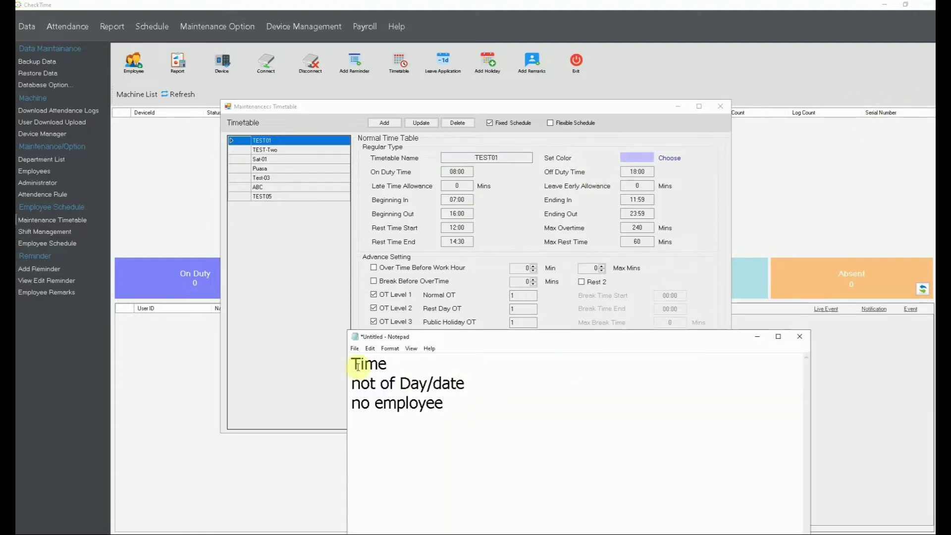
pyautogui.moveTo(351, 363); pyautogui.dragTo(528, 400)
pyautogui.press('Delete')
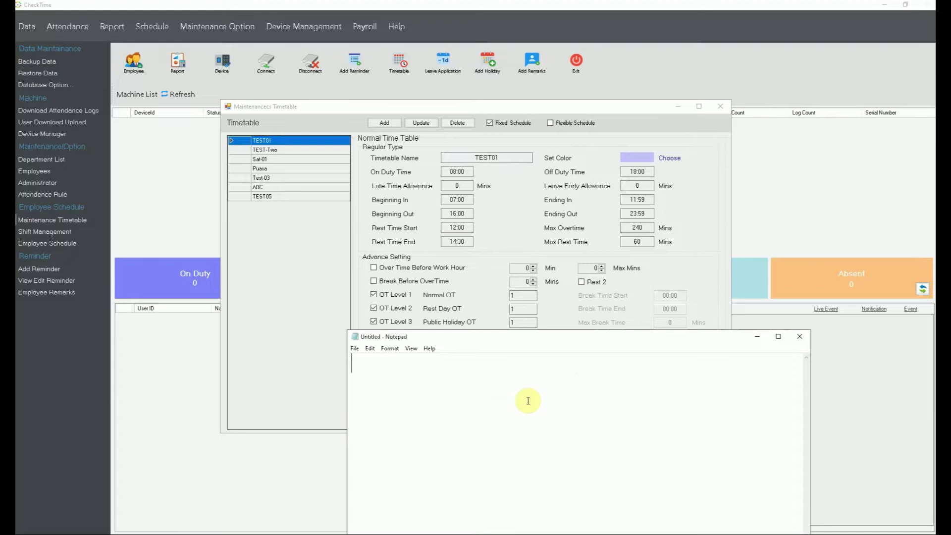
pyautogui.write(')(*&')
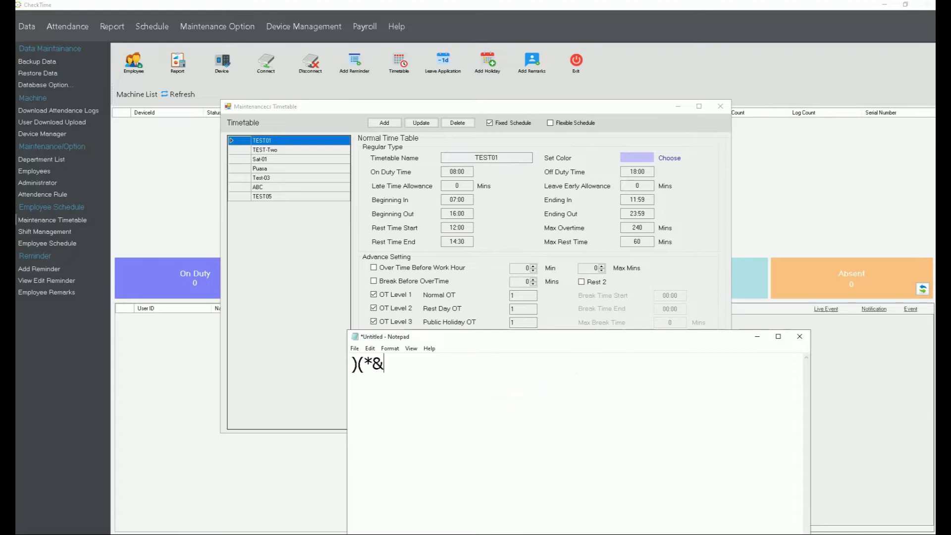
pyautogui.write('^%$#@!')
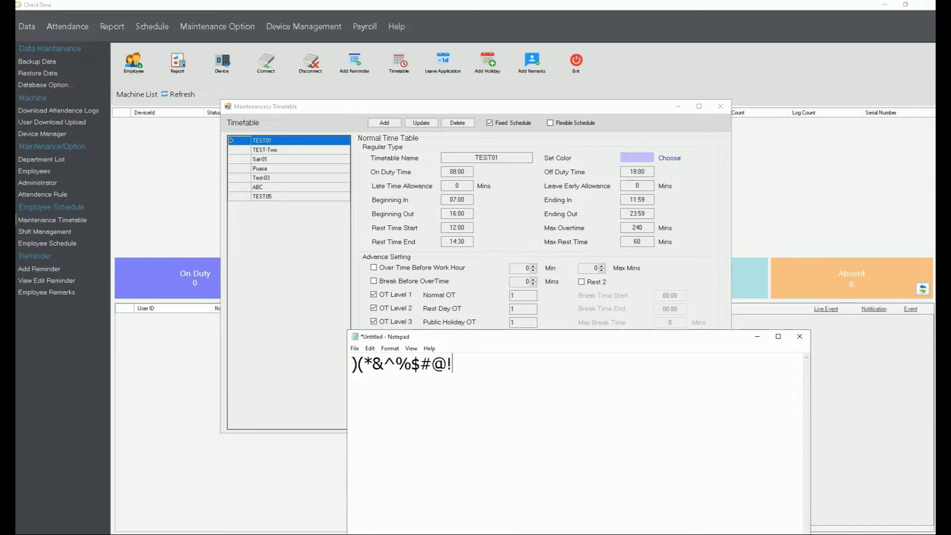
pyautogui.write('?/')
pyautogui.press('Return')
pyautogui.click(515, 158)
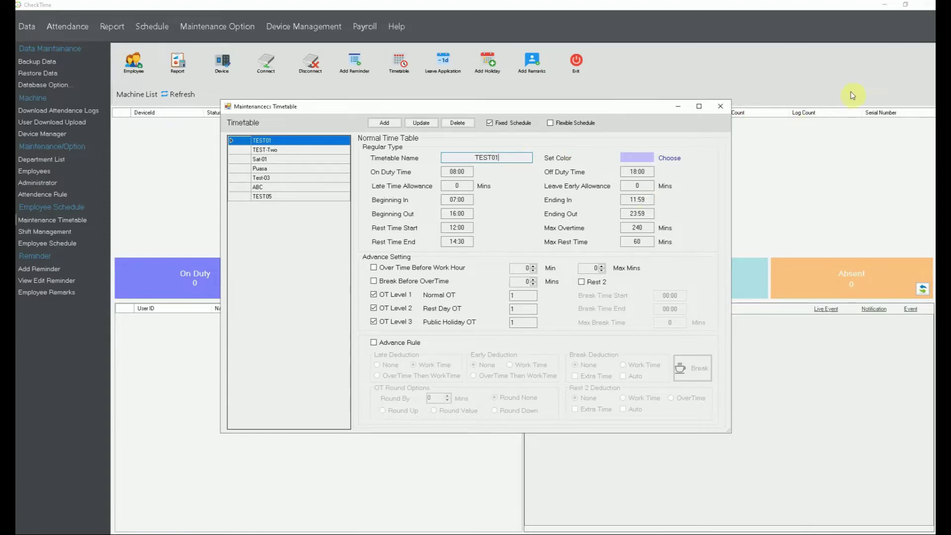
# - Clear the special characters from Notepad and highlight TEST01's on-duty and off-duty times
pyautogui.hotkey('alt', 'Tab')
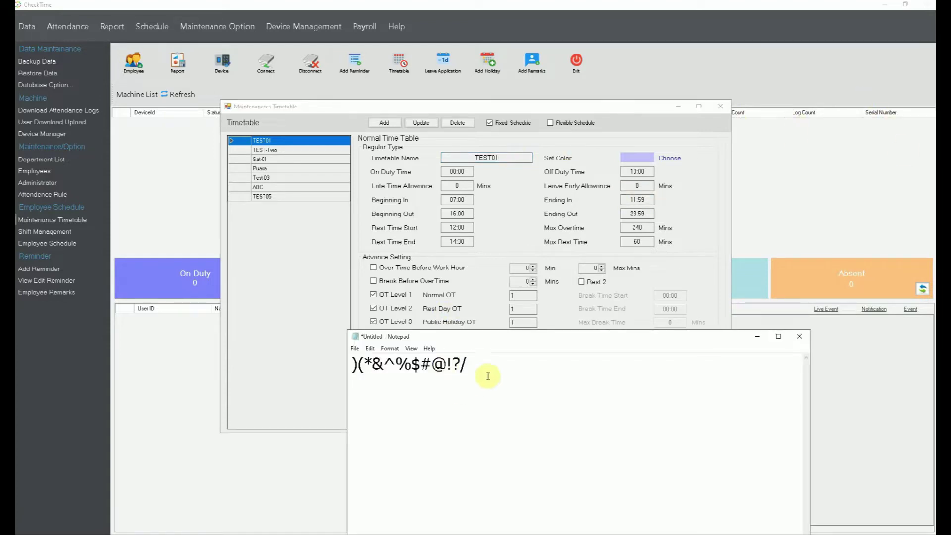
pyautogui.moveTo(491, 366); pyautogui.dragTo(332, 360)
pyautogui.hotkey('ctrl', 'x')
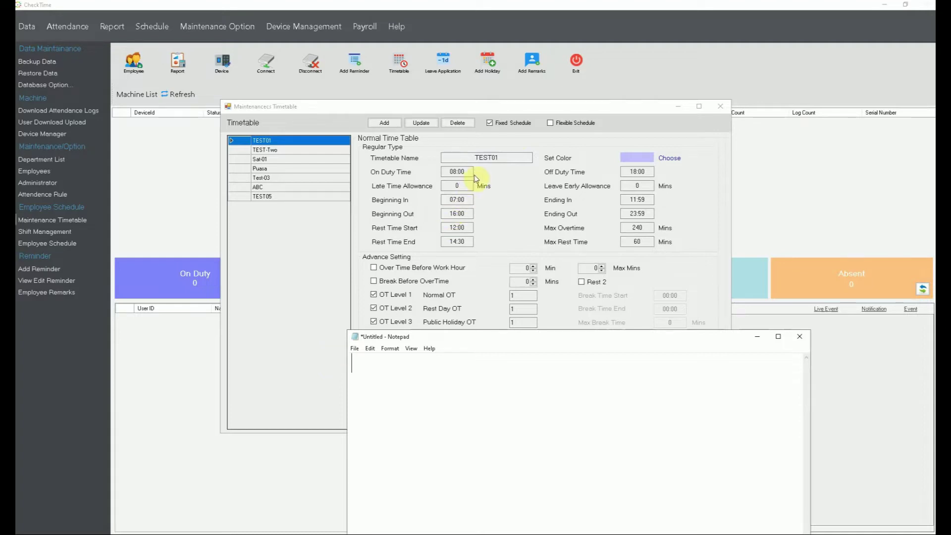
pyautogui.moveTo(462, 171); pyautogui.dragTo(438, 171)
pyautogui.moveTo(652, 172); pyautogui.dragTo(628, 172)
# - Write the lines '24 hours..', '00:00 or 24:00' and '00:30' in Notepad, keeping its window below the timetable settings
pyautogui.hotkey('alt', 'Tab')
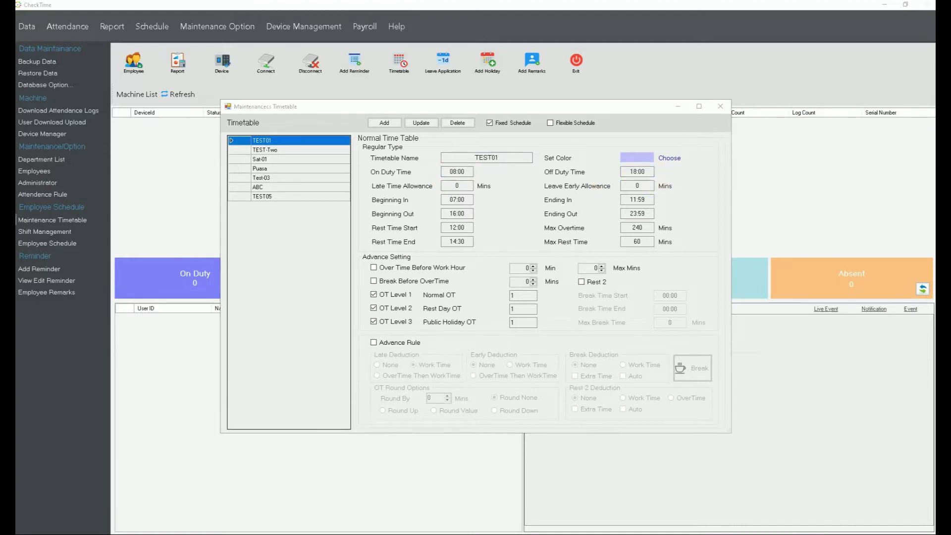
pyautogui.moveTo(594, 334); pyautogui.dragTo(562, 430)
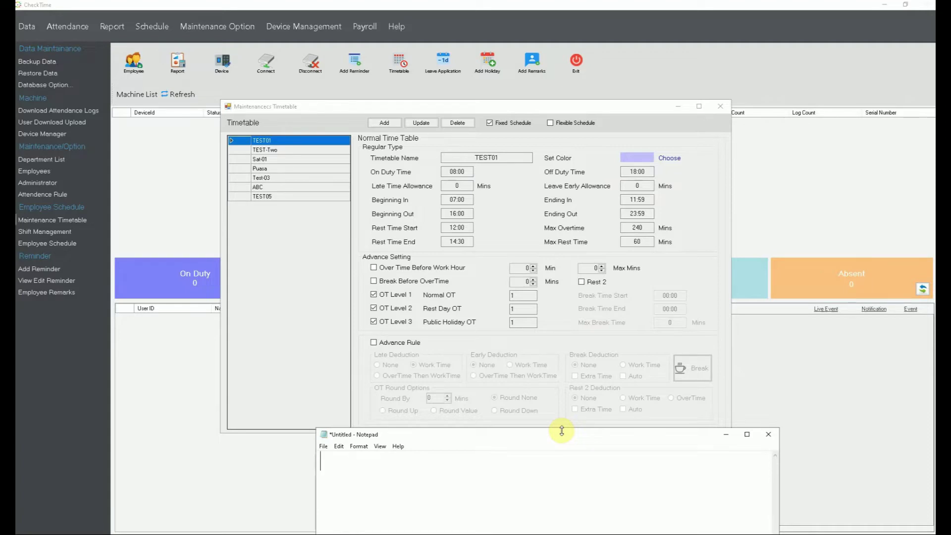
pyautogui.write('24 hpou')
pyautogui.press('BackSpace')
pyautogui.press('BackSpace')
pyautogui.press('BackSpace')
pyautogui.write('ours..')
pyautogui.press('Return')
pyautogui.write('0')
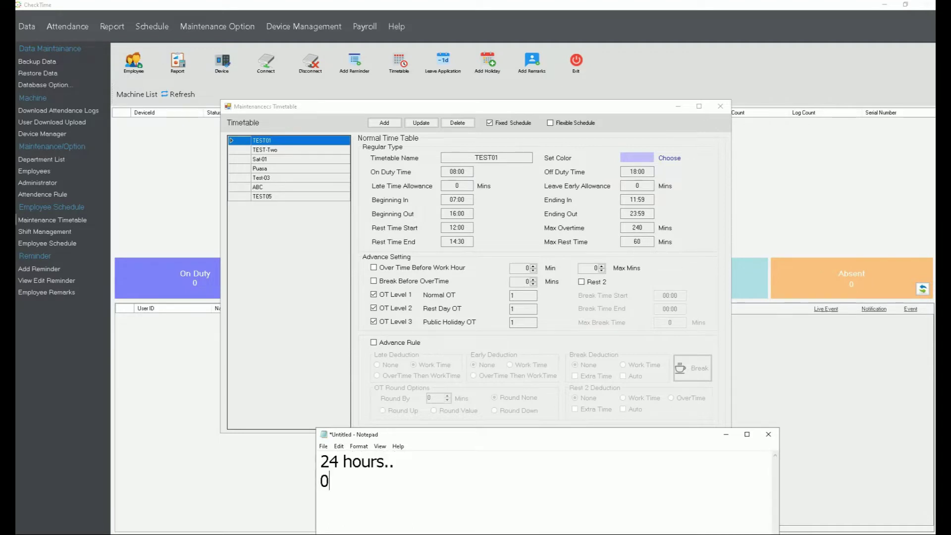
pyautogui.write('0:00 or 24:00')
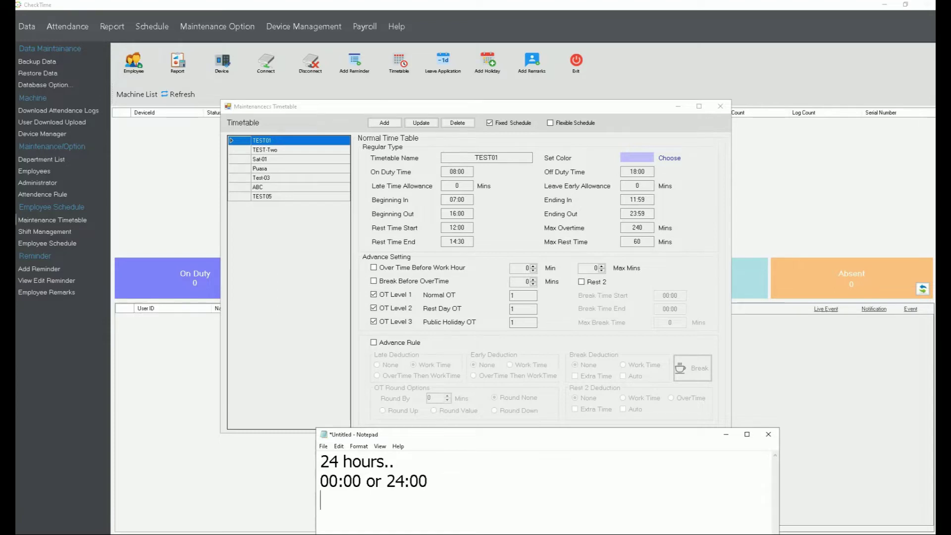
pyautogui.press('Return')
pyautogui.write('00:30')
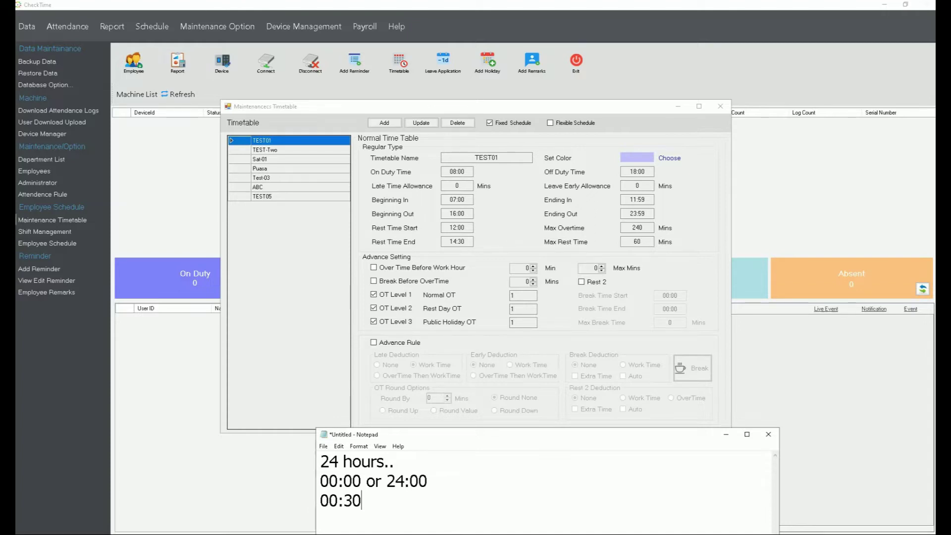
# - Examine TEST01's on-duty and off-duty times and its late and leave-early allowances
pyautogui.click(468, 172)
pyautogui.doubleClick(644, 171)
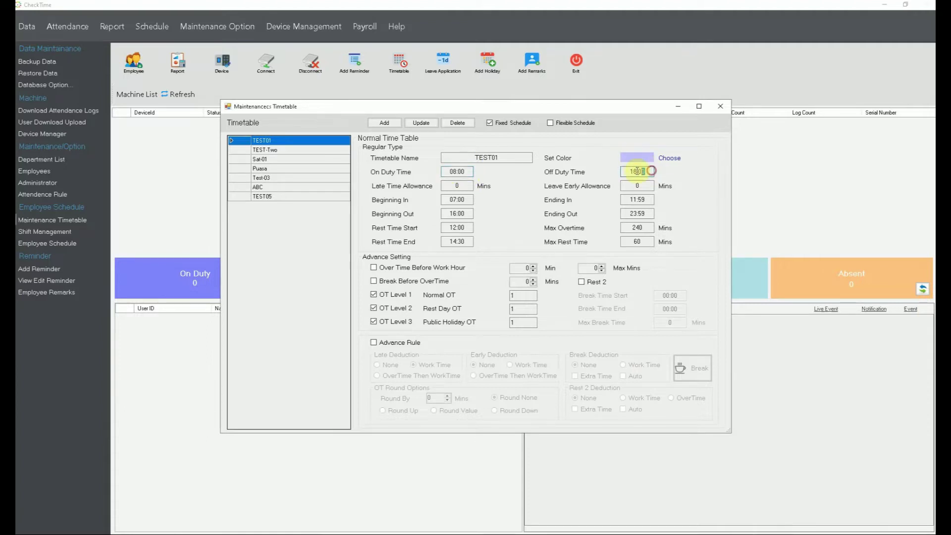
pyautogui.click(458, 185)
pyautogui.click(633, 185)
pyautogui.doubleClick(633, 185)
pyautogui.click(451, 532)
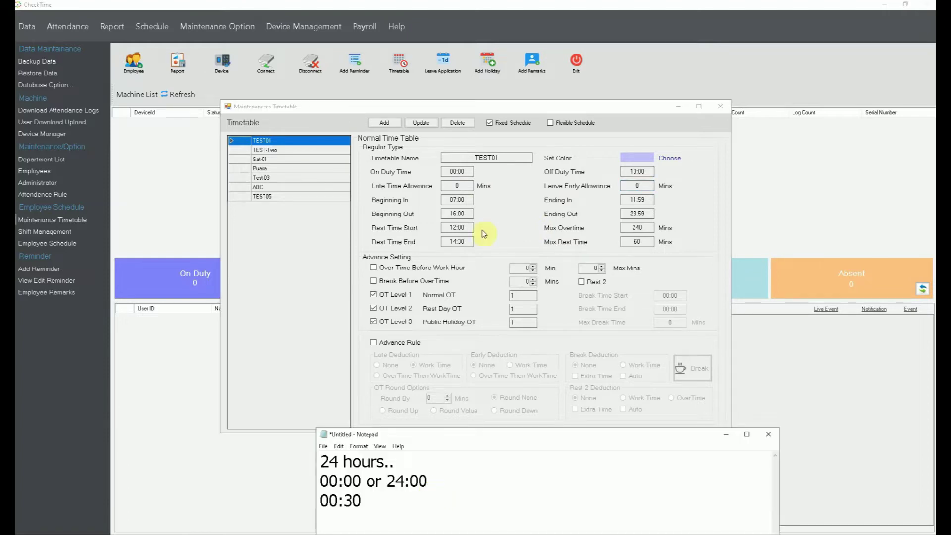
# - Try a late time allowance of 5 minutes on TEST01, and set both the late and leave-early allowances to 0
pyautogui.doubleClick(447, 183)
pyautogui.write('5')
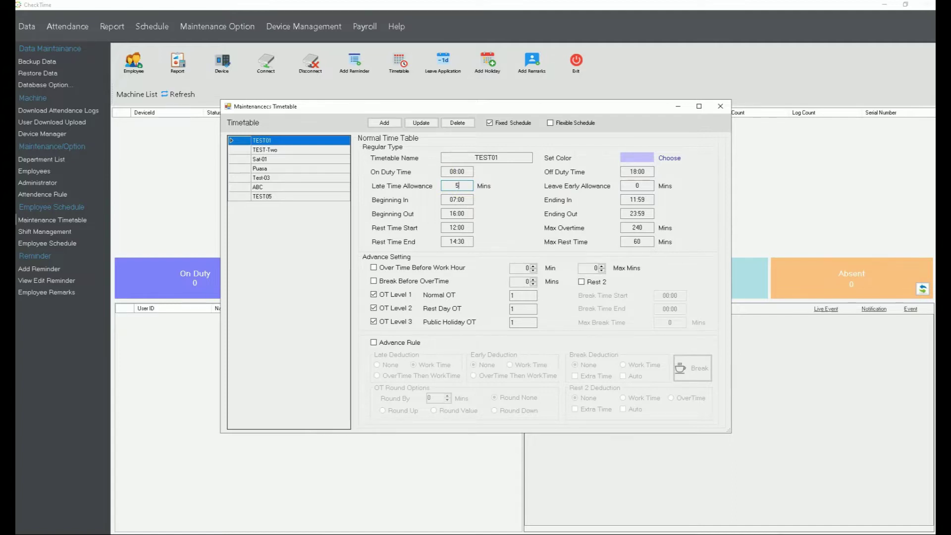
pyautogui.press('BackSpace')
pyautogui.write('0')
pyautogui.doubleClick(634, 186)
pyautogui.write('0')
# - Switch to Notepad, clear its three lines about the 24-hour format, and place its window over the lower timetable settings
pyautogui.hotkey('alt', 'Tab')
pyautogui.moveTo(529, 436); pyautogui.dragTo(476, 453)
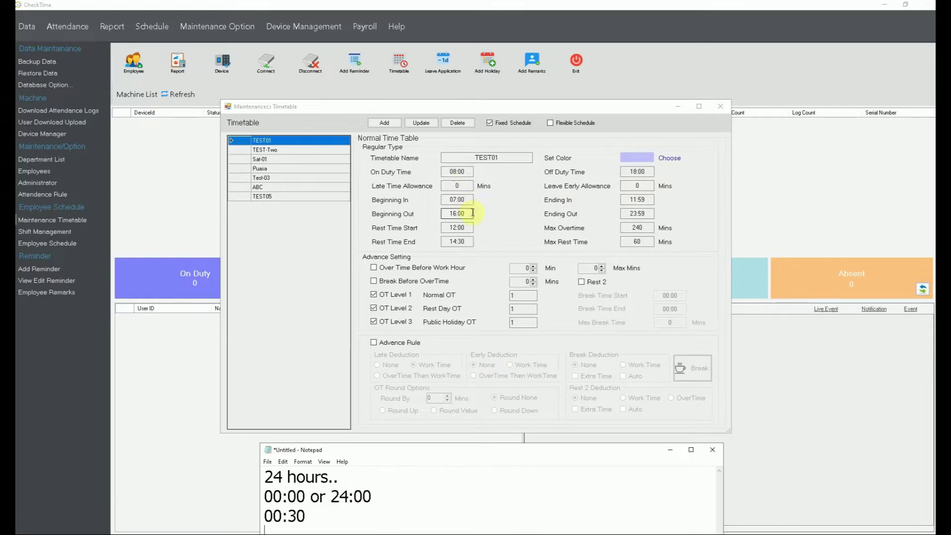
pyautogui.click(261, 478)
pyautogui.moveTo(261, 478); pyautogui.dragTo(365, 513)
pyautogui.moveTo(436, 449); pyautogui.dragTo(464, 225)
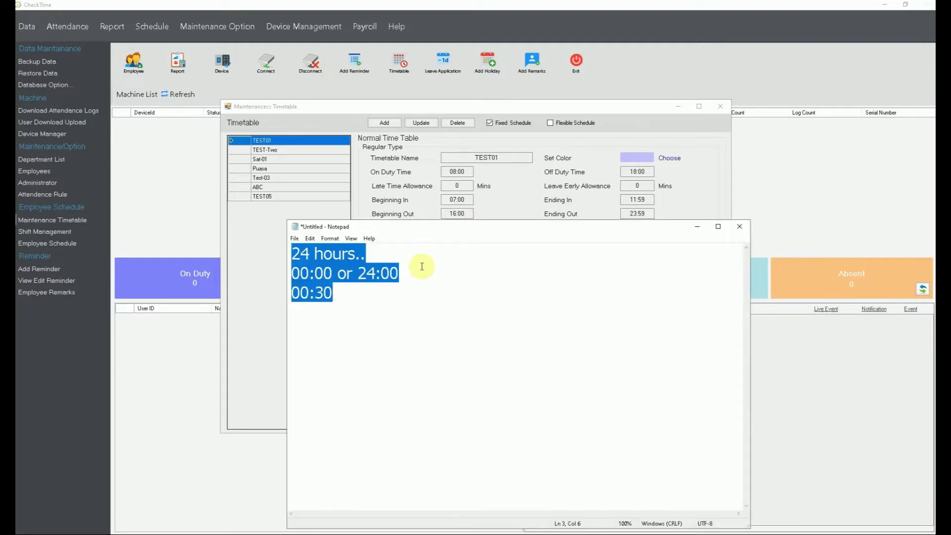
pyautogui.press('BackSpace')
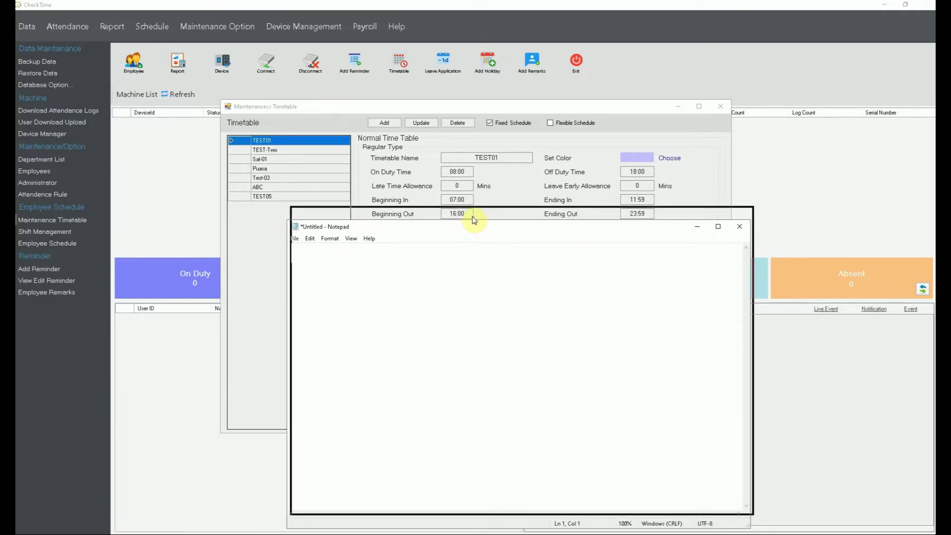
pyautogui.moveTo(474, 220); pyautogui.dragTo(471, 215)
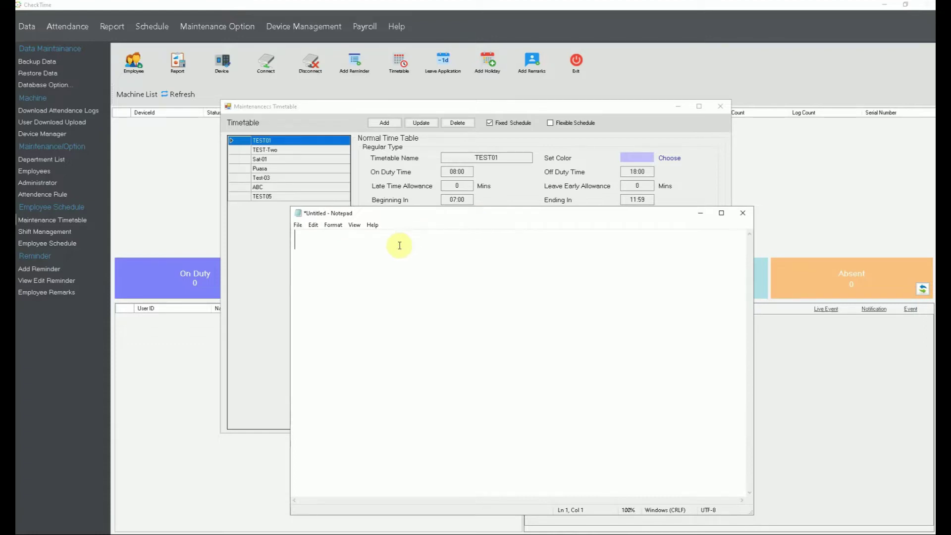
# - Write the note 'In Period' with the times '07:00 11:59' and '06:00' on separate lines beneath it
pyautogui.write('In Period ')
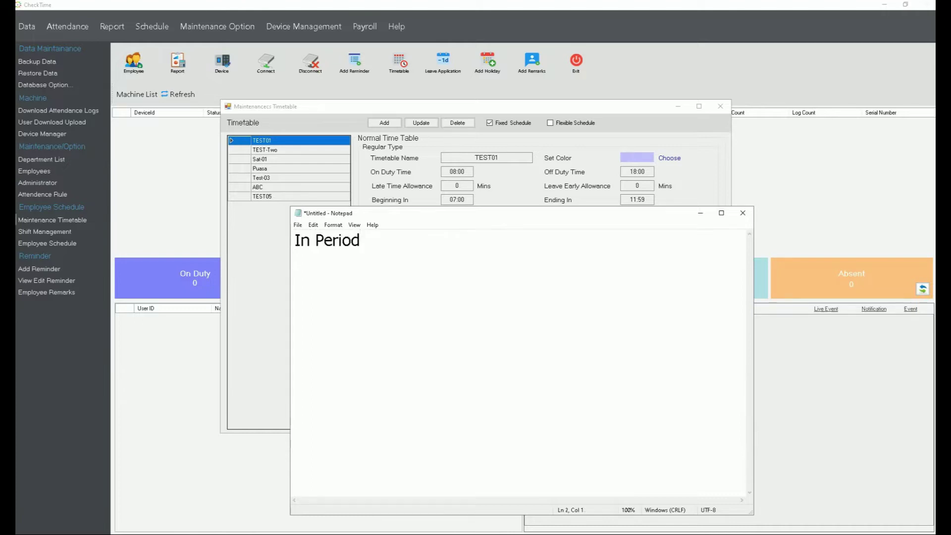
pyautogui.write('07:0011:59')
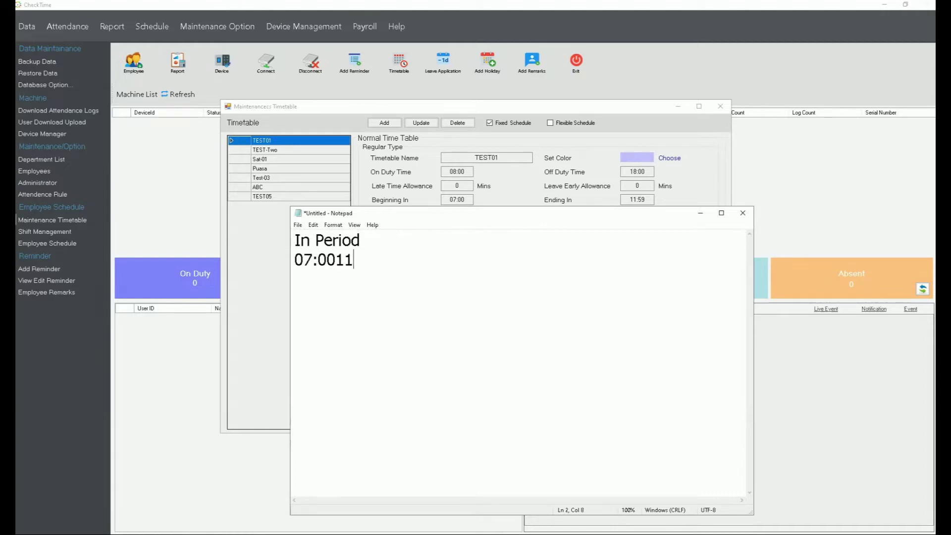
pyautogui.press('Left')
pyautogui.press('Left')
pyautogui.press('Left')
pyautogui.press('Left')
pyautogui.press('Left')
pyautogui.click(427, 262)
pyautogui.write('06:00')
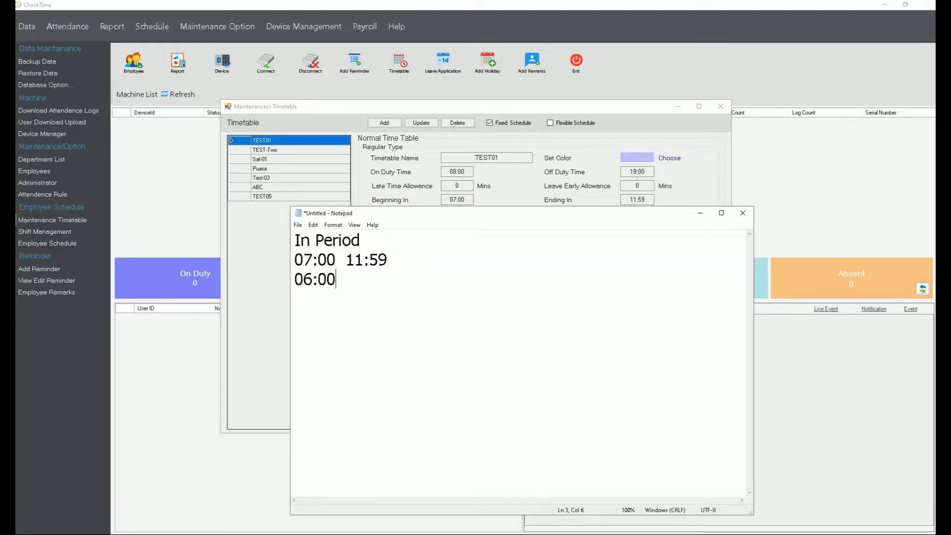
# - Highlight 07:00 in the note, switch to the CheckTime timetable settings, and set TEST01's Beginning In time to 05:00
pyautogui.moveTo(335, 260); pyautogui.dragTo(297, 260)
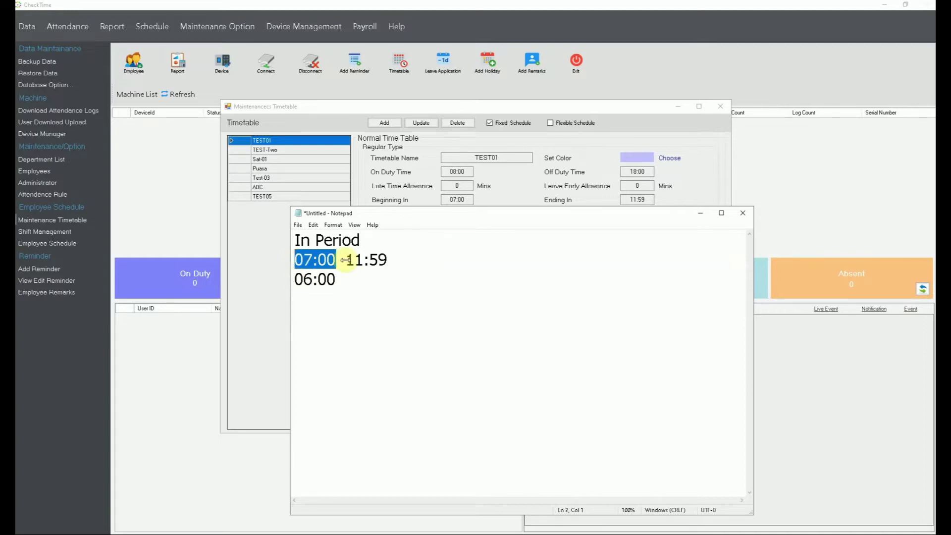
pyautogui.moveTo(470, 200); pyautogui.dragTo(446, 201)
pyautogui.write('06:__')
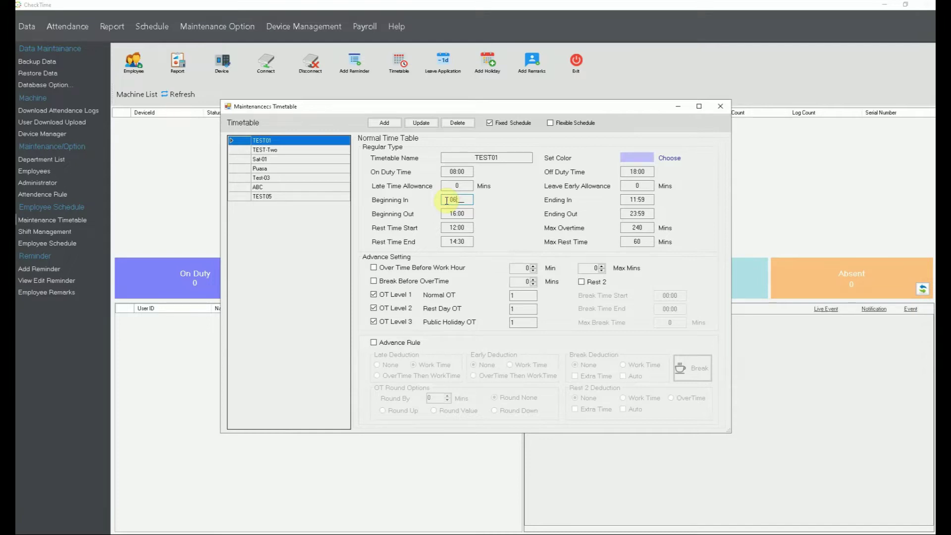
pyautogui.write('06')
pyautogui.moveTo(471, 201); pyautogui.dragTo(456, 202)
pyautogui.write('60')
pyautogui.click(452, 201)
pyautogui.click(455, 214)
pyautogui.write('5:00')
# - Highlight TEST01's Beginning Out time, switch to Notepad, move it below the time settings, and change the heading to 'OUT Period'
pyautogui.moveTo(466, 214); pyautogui.dragTo(431, 213)
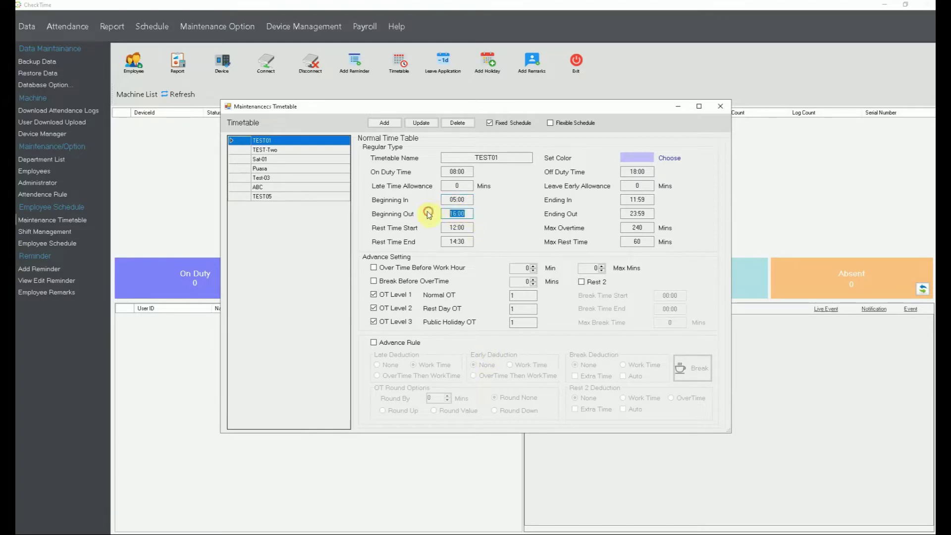
pyautogui.hotkey('alt', 'Tab')
pyautogui.moveTo(568, 217); pyautogui.dragTo(605, 309)
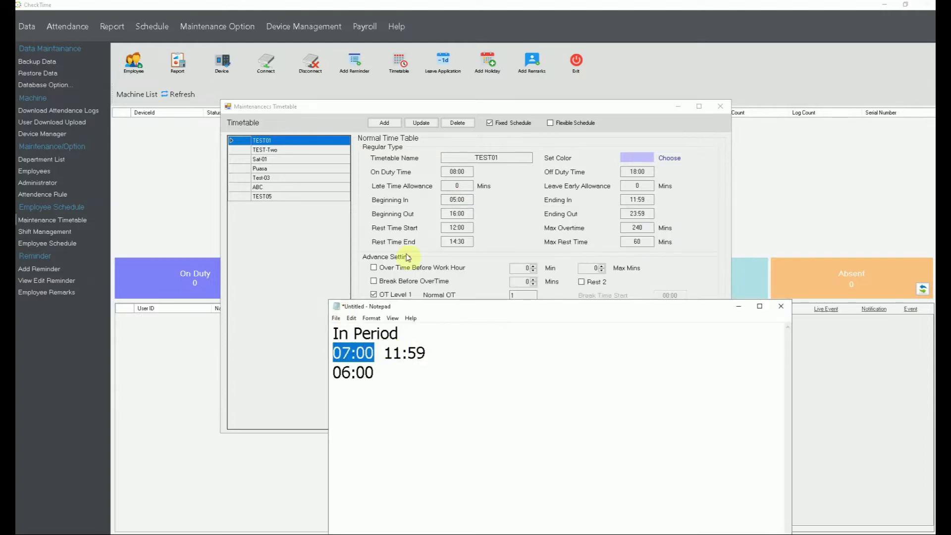
pyautogui.moveTo(425, 353); pyautogui.dragTo(323, 331)
pyautogui.write('OUT')
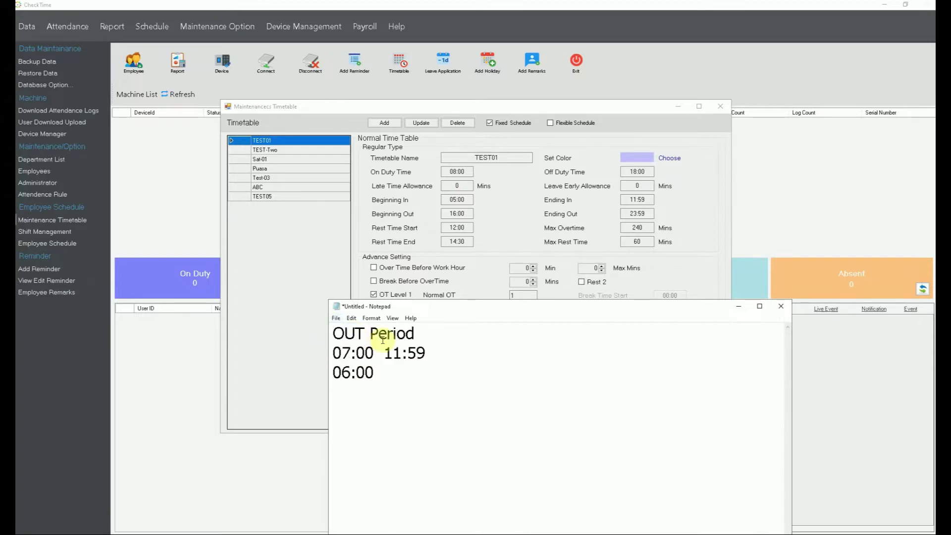
# - Replace the times under the OUT Period heading with '16:00 23:59' and remove the 06:00 line
pyautogui.moveTo(426, 353); pyautogui.dragTo(318, 347)
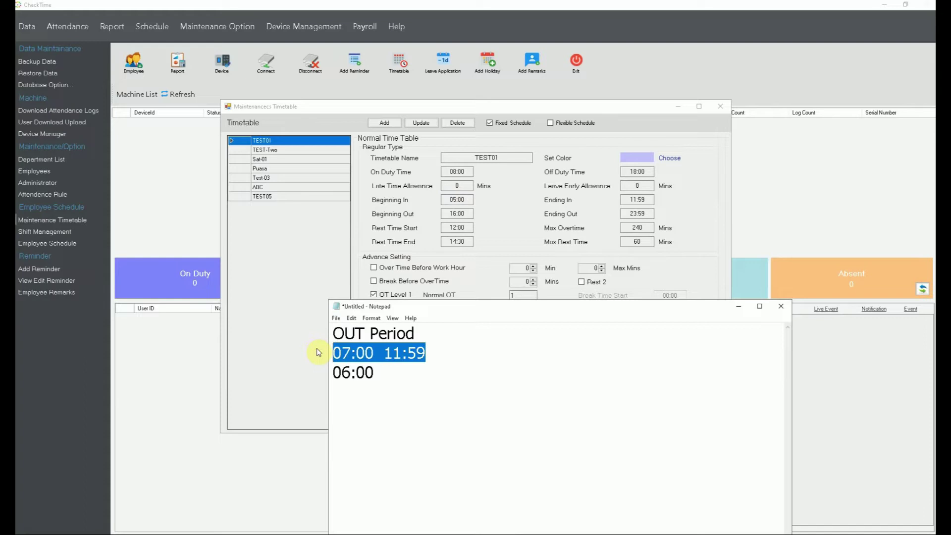
pyautogui.write('16:00')
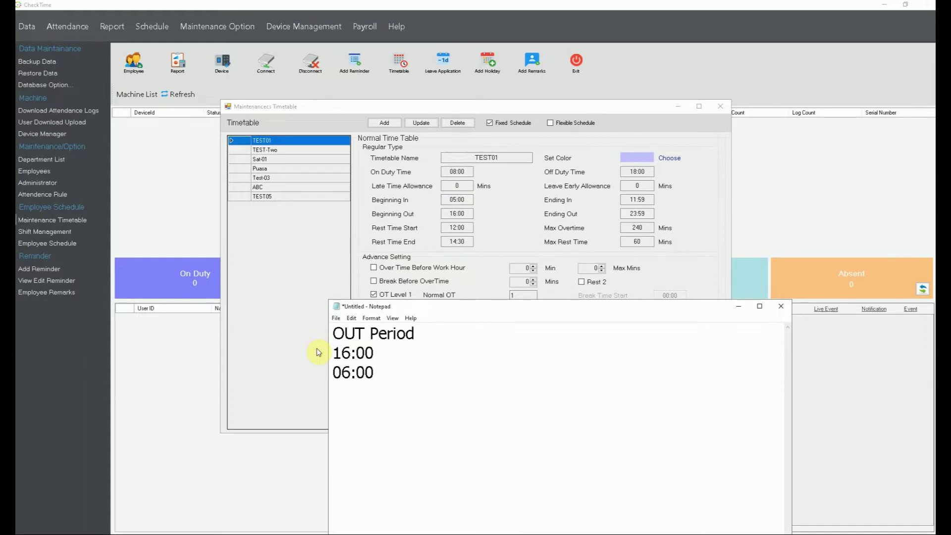
pyautogui.write(' 25:59')
pyautogui.press('Return')
pyautogui.press('Delete')
pyautogui.press('Delete')
pyautogui.press('Delete')
pyautogui.press('Delete')
pyautogui.press('Delete')
pyautogui.press('Delete')
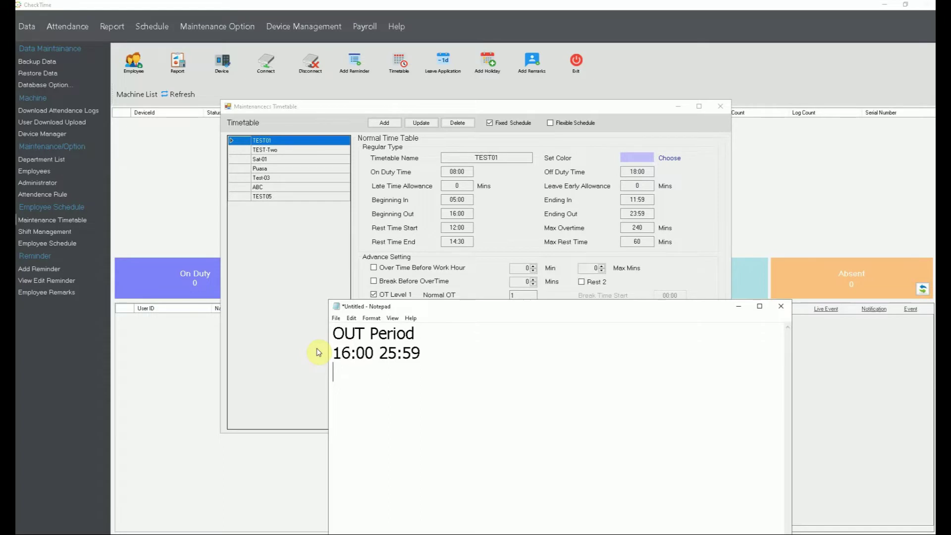
pyautogui.click(396, 354)
pyautogui.press('BackSpace')
pyautogui.write('3')
pyautogui.click(437, 358)
# - Return to the CheckTime timetable settings, set TEST01's Ending Out time to 04:59, and highlight it
pyautogui.doubleClick(455, 200)
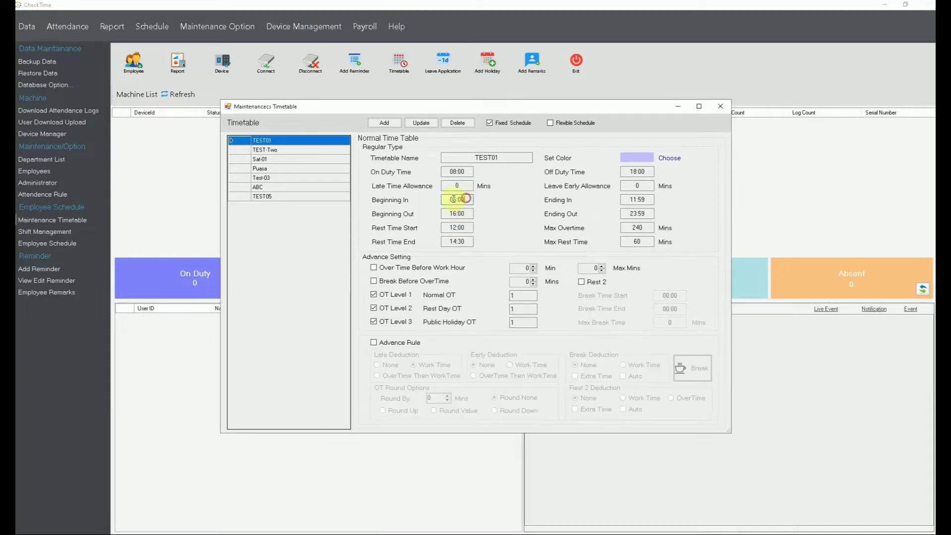
pyautogui.moveTo(650, 213); pyautogui.dragTo(626, 213)
pyautogui.write('04:59')
pyautogui.hotkey('alt', 'Tab')
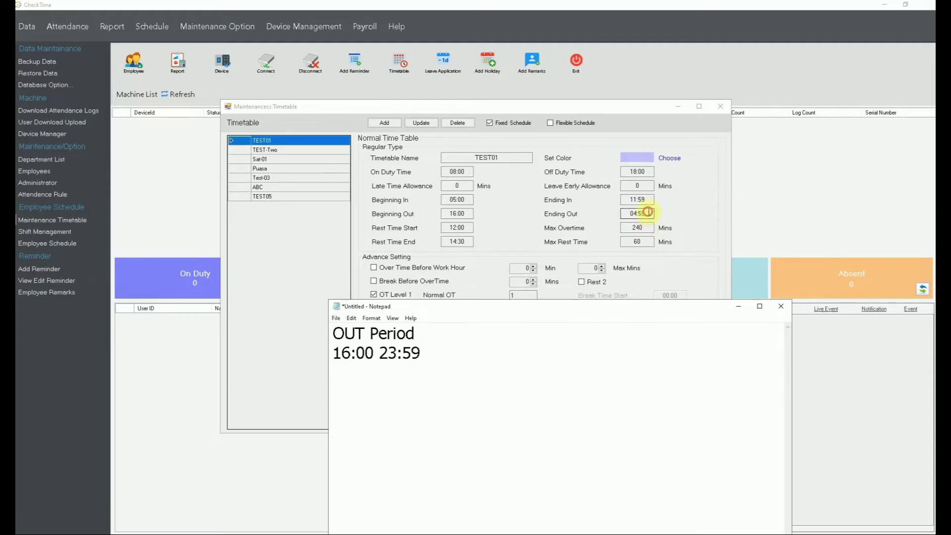
pyautogui.click(627, 212)
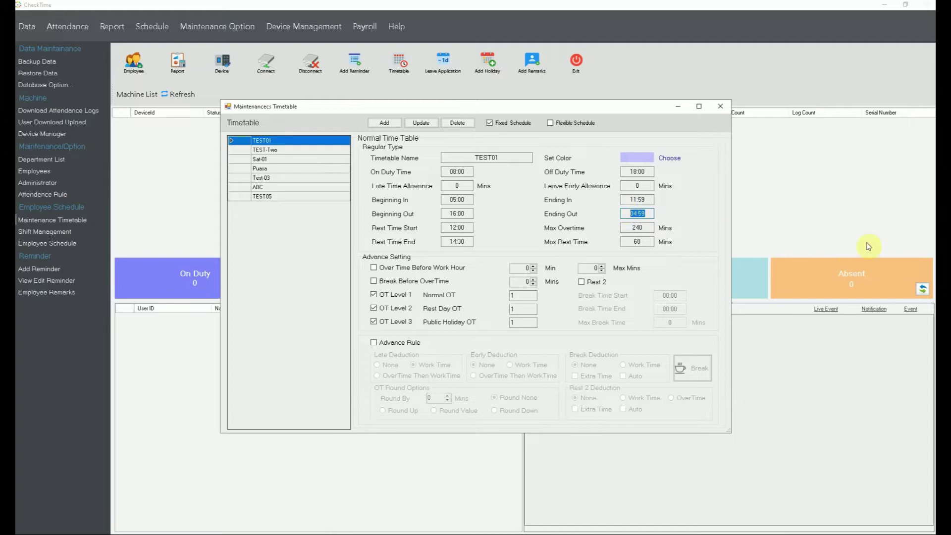
# - Switch to Notepad, highlight 23:59 in the OUT Period note, and keep its window below TEST01's time settings
pyautogui.hotkey('alt', 'Tab')
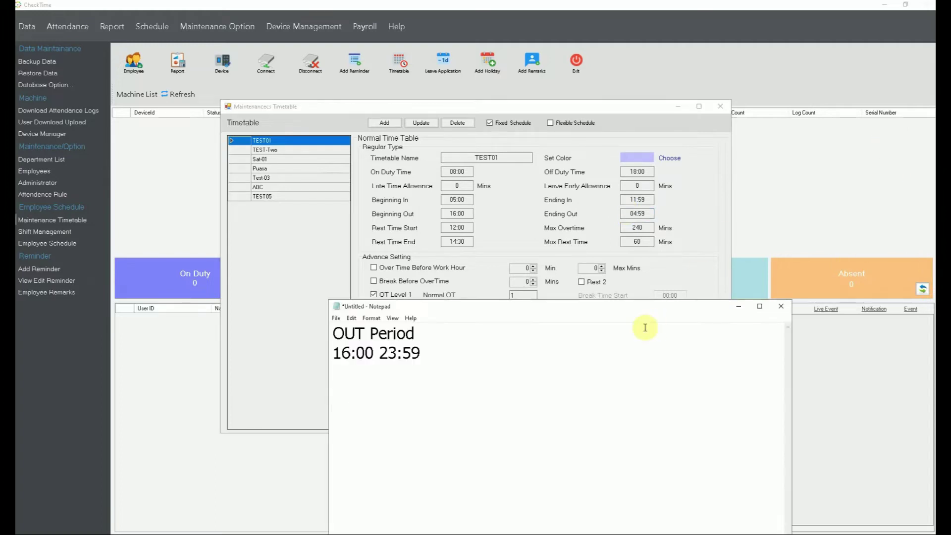
pyautogui.moveTo(632, 312); pyautogui.dragTo(635, 240)
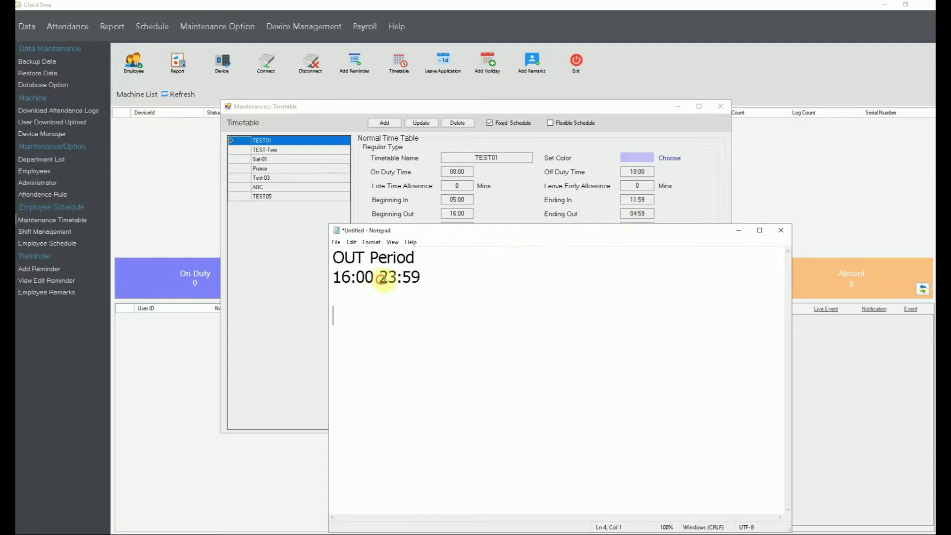
pyautogui.moveTo(379, 277); pyautogui.dragTo(422, 277)
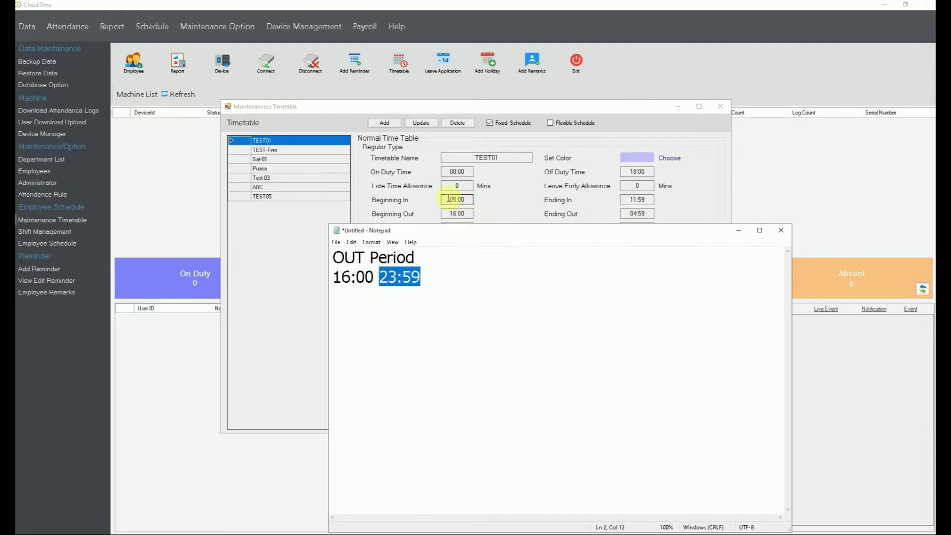
pyautogui.click(466, 198)
pyautogui.moveTo(541, 240); pyautogui.dragTo(527, 263)
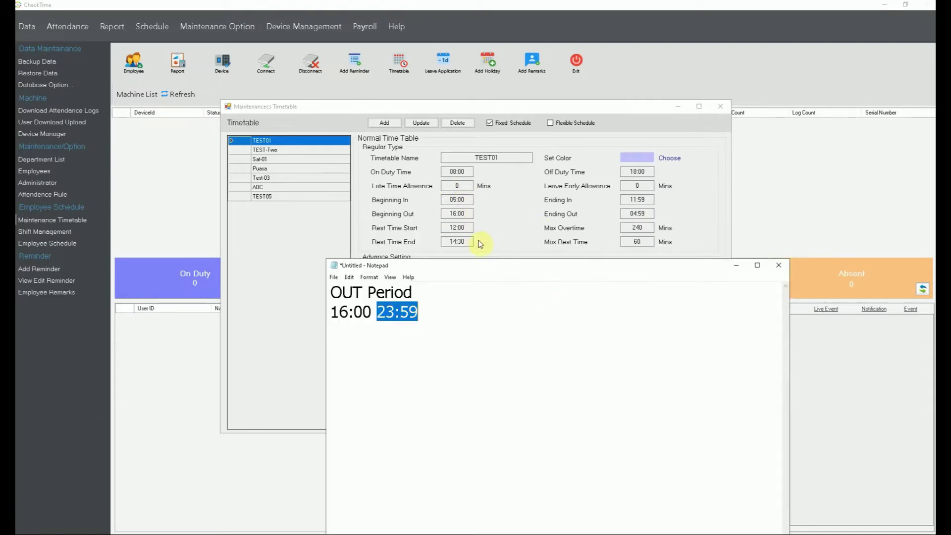
# - Replace the OUT Period note with the heading 'Rest Time - 01' and the line '12:00 - 14:30'
pyautogui.moveTo(429, 312); pyautogui.dragTo(319, 321)
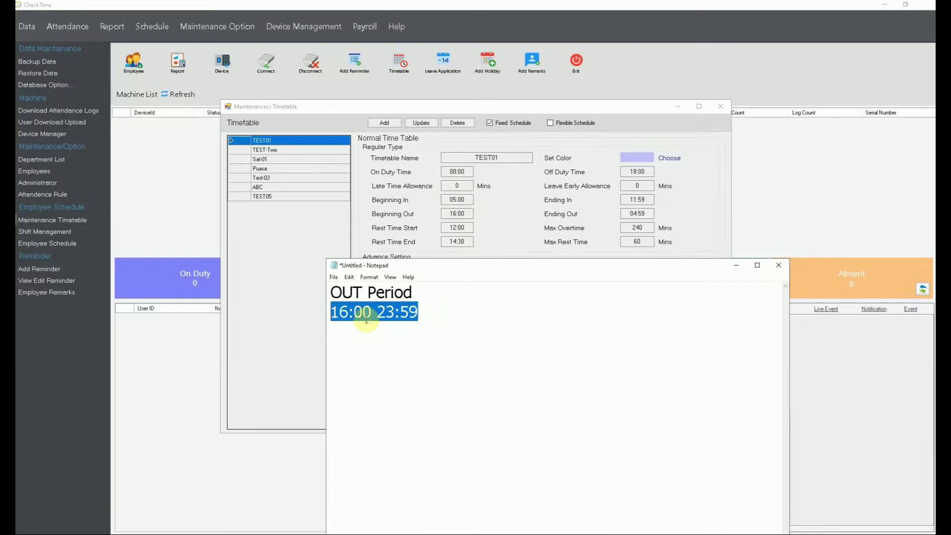
pyautogui.hotkey('ctrl', 'a')
pyautogui.press('Delete')
pyautogui.write('Rest Time ')
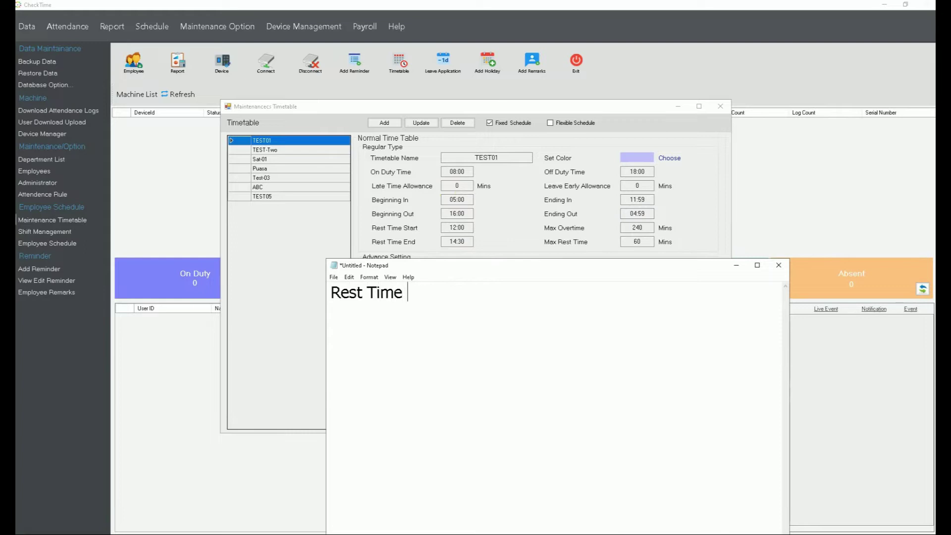
pyautogui.write('- 01')
pyautogui.press('Return')
pyautogui.write('12:00 ')
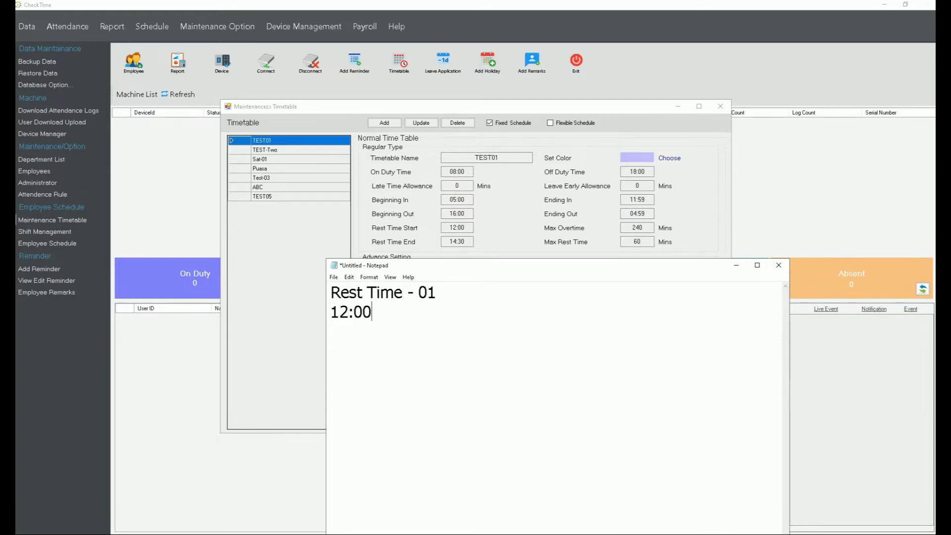
pyautogui.write('- 14:0')
pyautogui.write('0')
pyautogui.press('BackSpace')
pyautogui.press('BackSpace')
pyautogui.write('30')
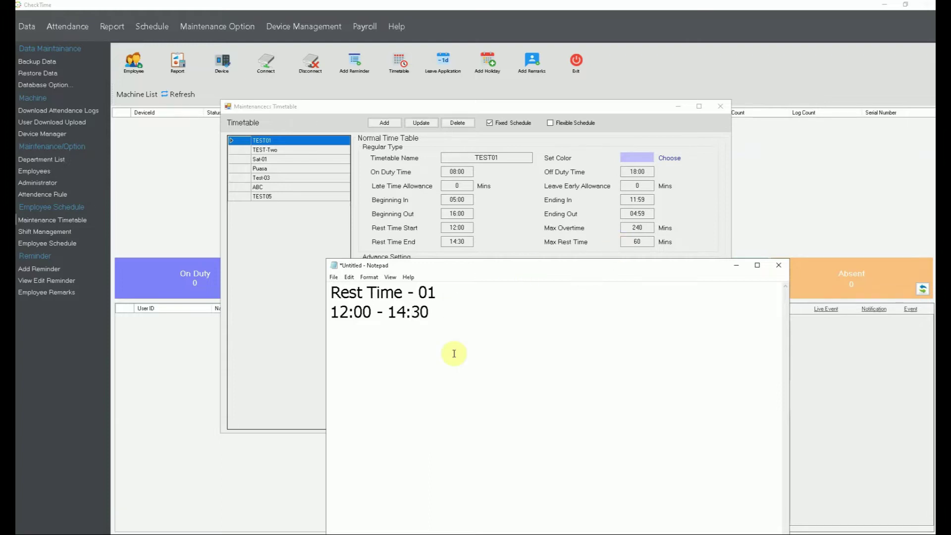
pyautogui.press('Return')
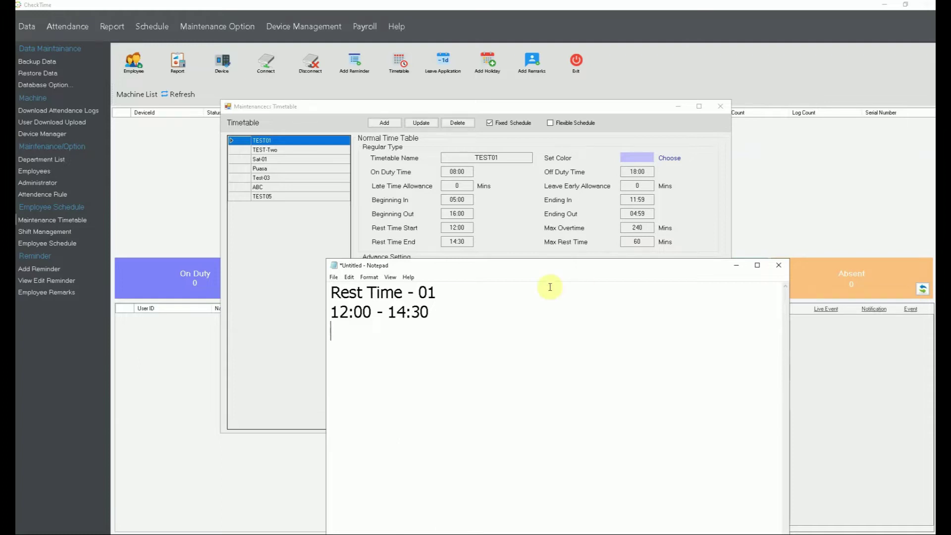
# - Add '(clock period for rest)' to the end of the 'Rest Time - 01' heading
pyautogui.click(517, 288)
pyautogui.write('(clock preio')
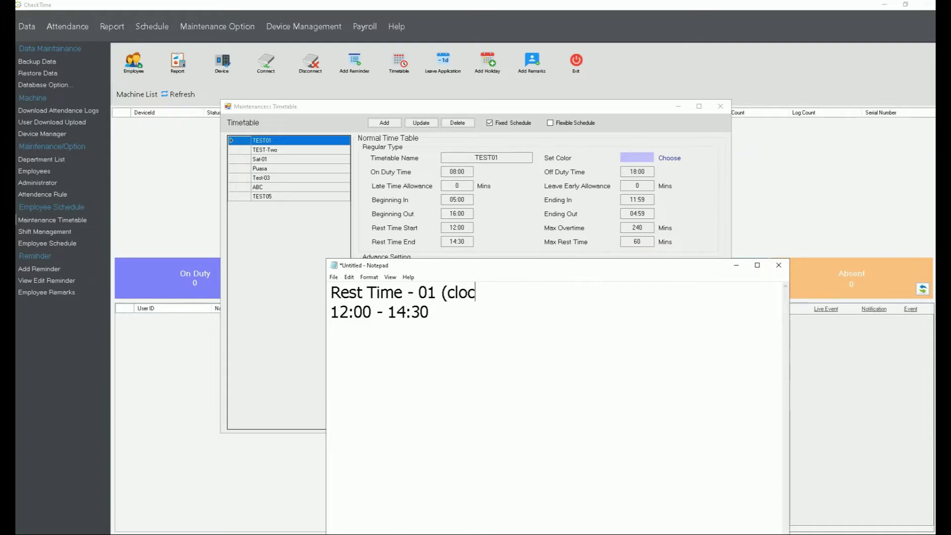
pyautogui.press('BackSpace')
pyautogui.press('BackSpace')
pyautogui.press('BackSpace')
pyautogui.press('BackSpace')
pyautogui.write('eriod for ')
pyautogui.write('rews')
pyautogui.press('BackSpace')
pyautogui.press('BackSpace')
pyautogui.write('st)')
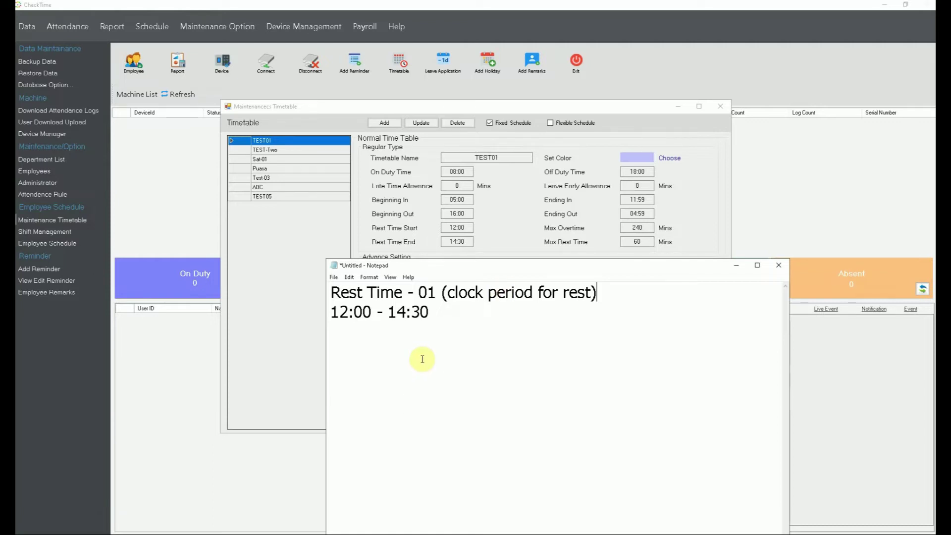
# - Change the end of the rest period in the note to 15:30 and highlight the new time
pyautogui.moveTo(430, 312); pyautogui.dragTo(383, 312)
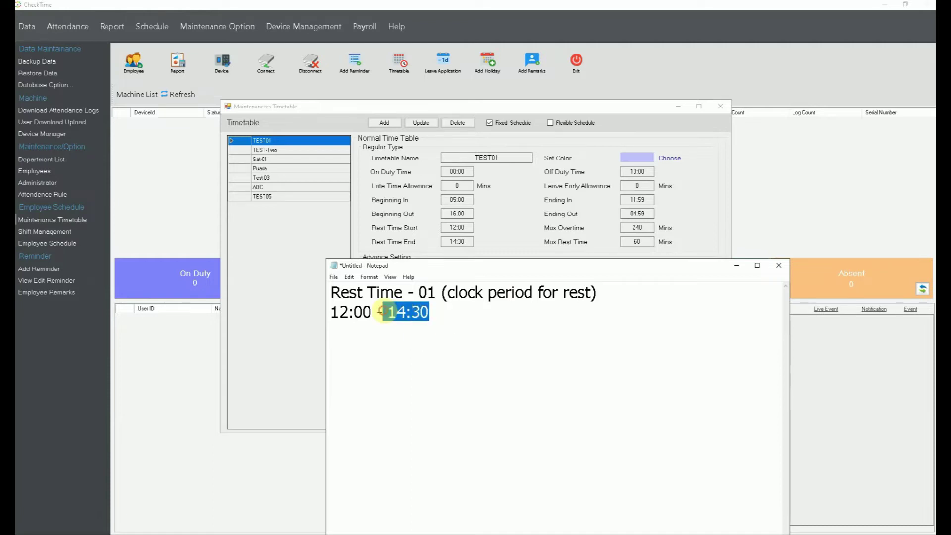
pyautogui.write('15:30')
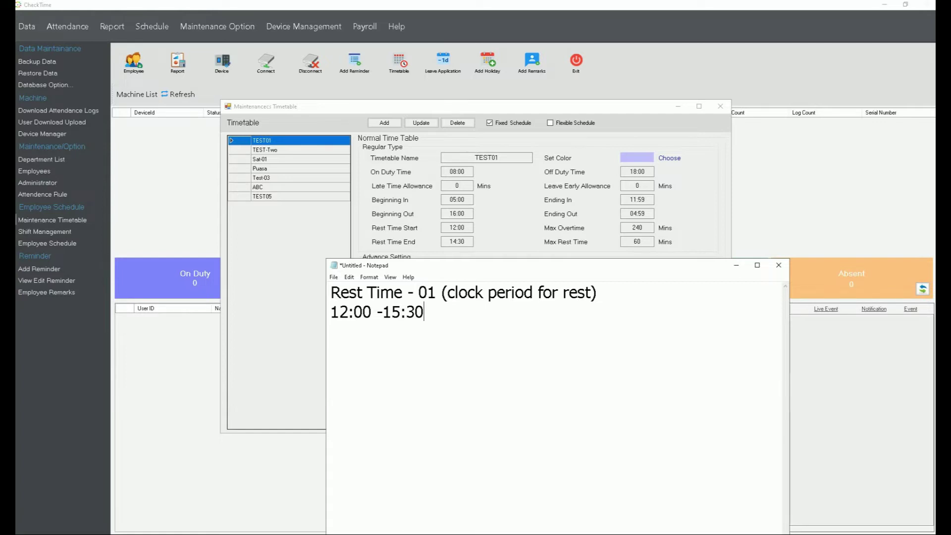
pyautogui.moveTo(427, 313); pyautogui.dragTo(384, 312)
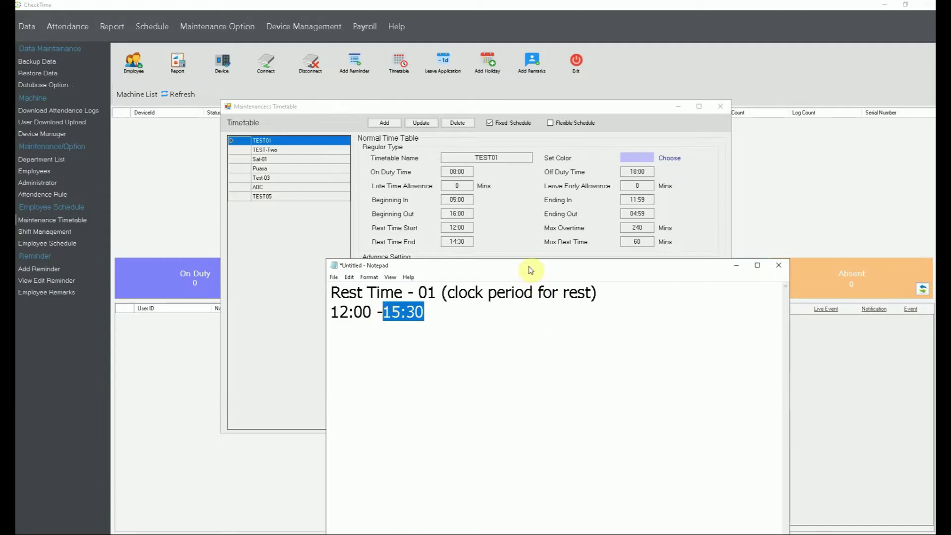
# - Move the Notepad window below the OT level settings and clear the rest time note
pyautogui.moveTo(493, 272); pyautogui.dragTo(509, 347)
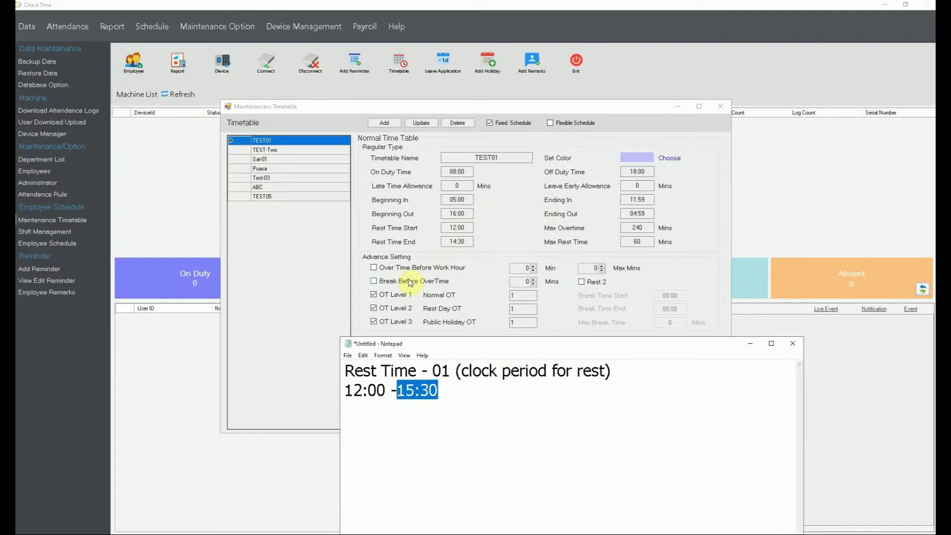
pyautogui.moveTo(345, 372); pyautogui.dragTo(472, 400)
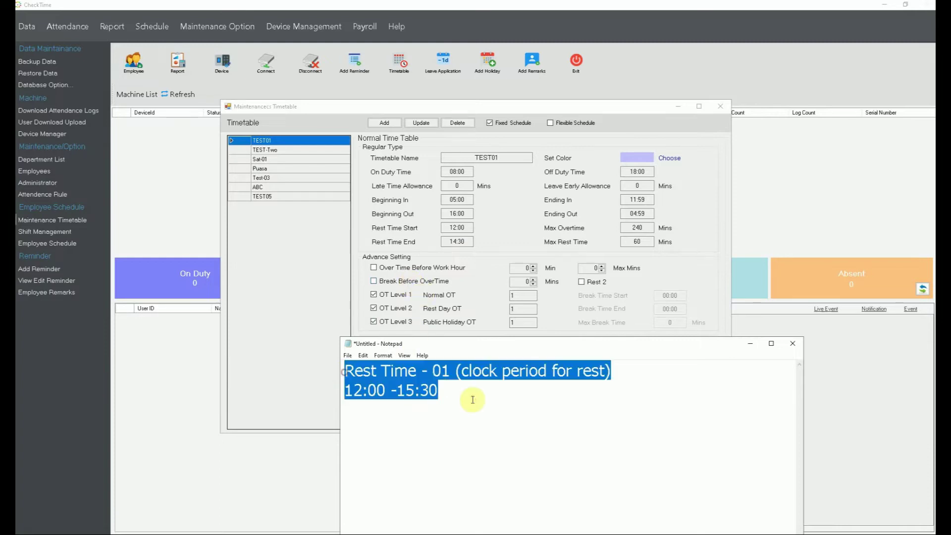
pyautogui.press('BackSpace')
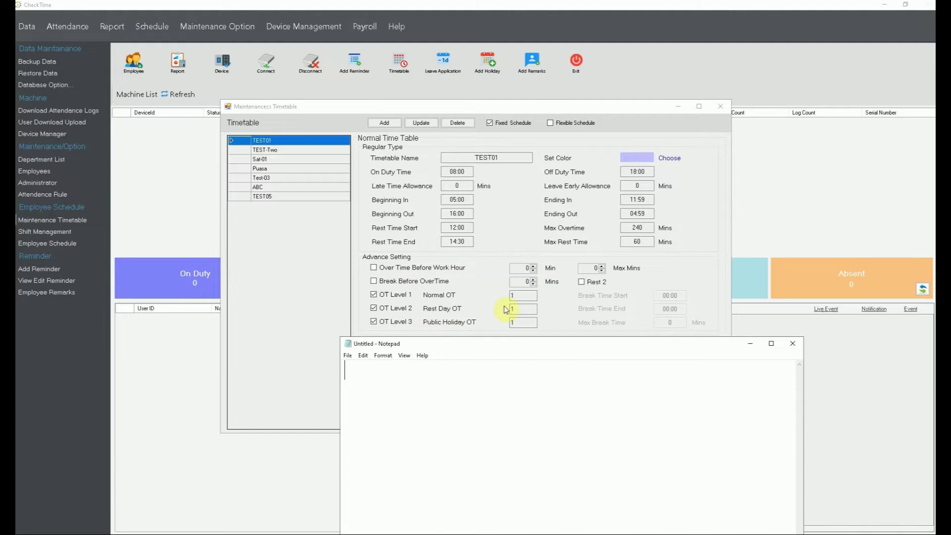
# - Write '08:00' in the Notepad note and add '07:00' below it, leaving an empty line between them
pyautogui.write('08:00')
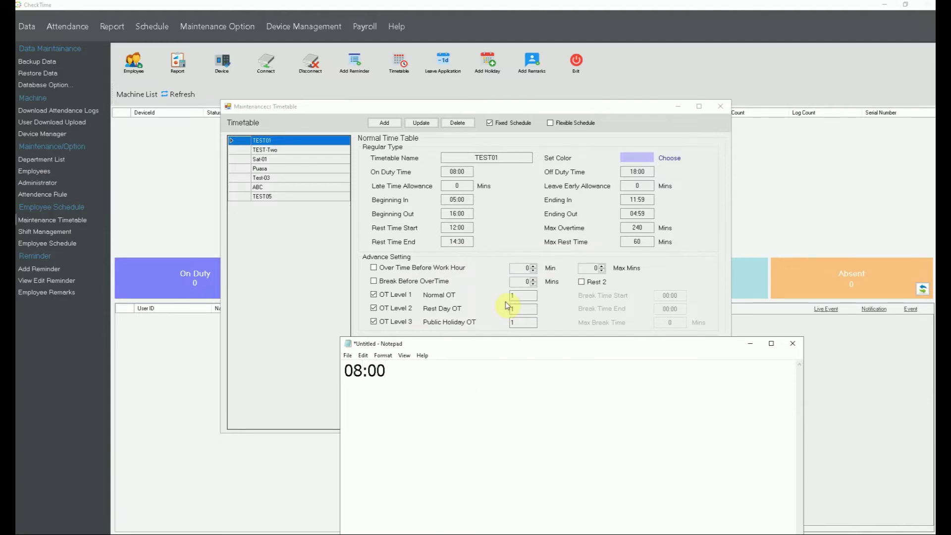
pyautogui.press('Return')
pyautogui.press('Return')
pyautogui.write('07:00')
# - Enable Over Time Before Work Hour for TEST01 with a minimum of 29 minutes and a maximum of 60 minutes
pyautogui.click(374, 267)
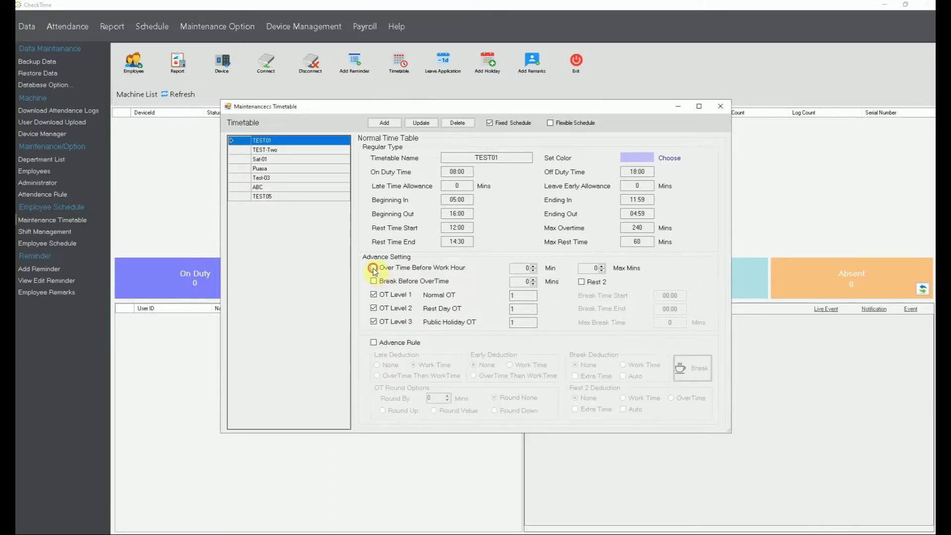
pyautogui.click(520, 268)
pyautogui.press('BackSpace')
pyautogui.write('29')
pyautogui.click(594, 269)
pyautogui.write('6')
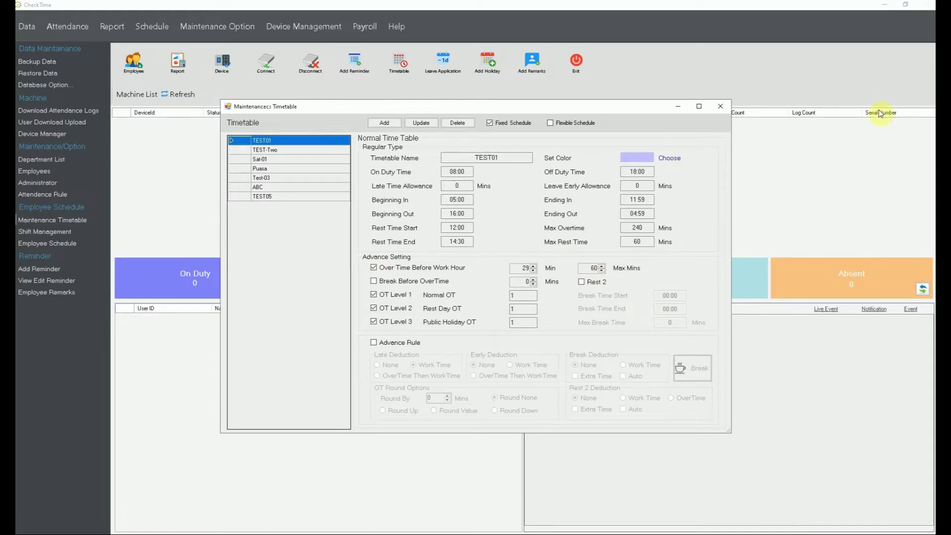
# - Return to Notepad and add the line '60 Overtime before work start' under '07:00' in the note
pyautogui.hotkey('alt', 'Tab')
pyautogui.moveTo(645, 348); pyautogui.dragTo(647, 291)
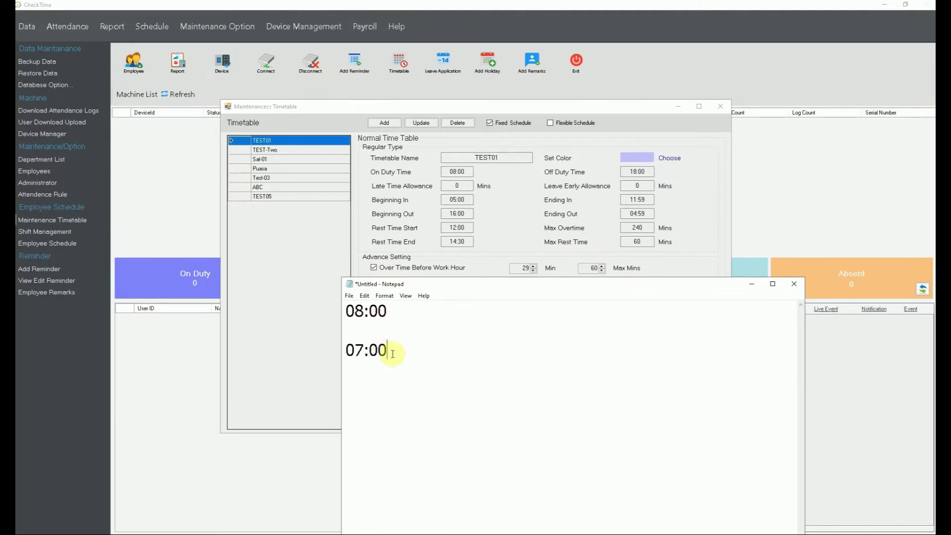
pyautogui.moveTo(388, 349); pyautogui.dragTo(340, 350)
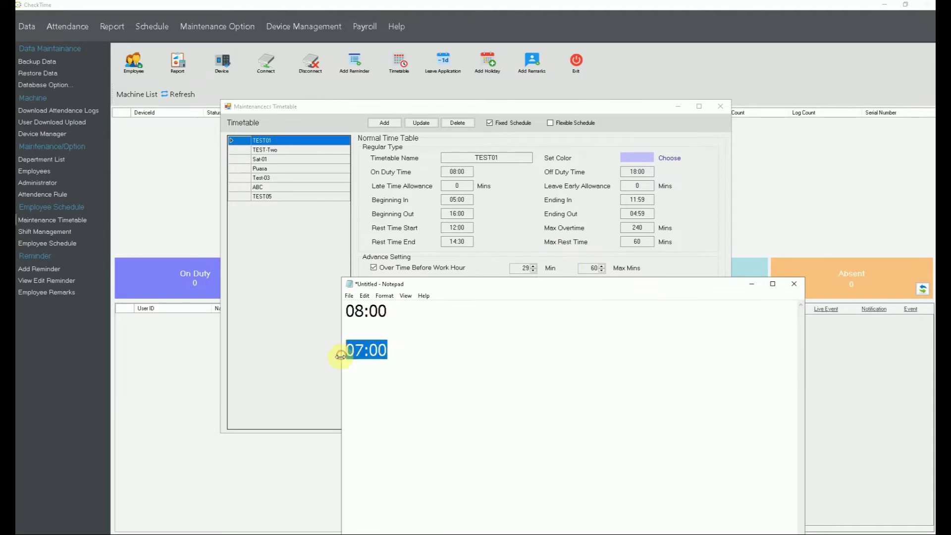
pyautogui.click(410, 346)
pyautogui.press('Return')
pyautogui.write('60 OT')
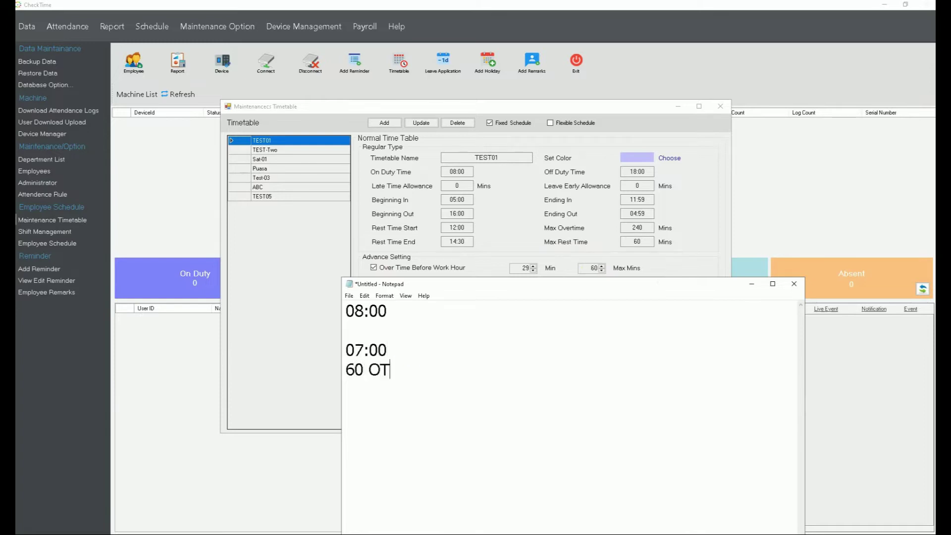
pyautogui.press('BackSpace')
pyautogui.write('vet')
pyautogui.press('BackSpace')
pyautogui.write('rtime before wor')
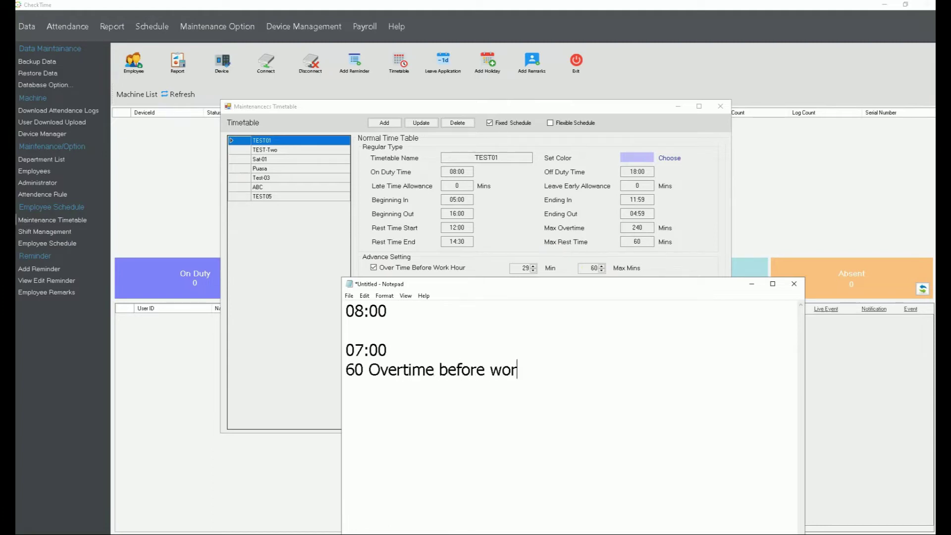
pyautogui.write('k start')
# - Move the Notepad window below the Break Before OverTime setting and clear the note about overtime before work
pyautogui.moveTo(592, 288); pyautogui.dragTo(589, 315)
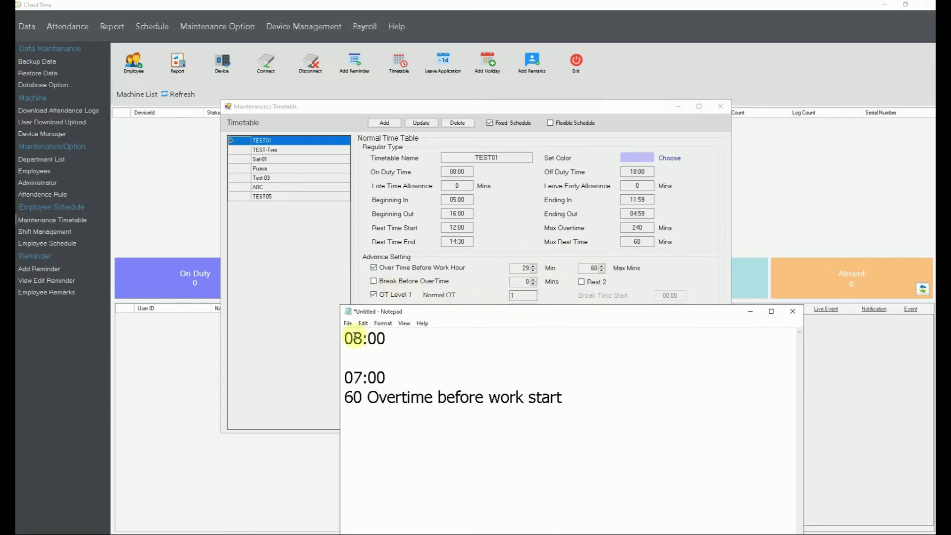
pyautogui.moveTo(345, 339); pyautogui.dragTo(652, 441)
pyautogui.press('Delete')
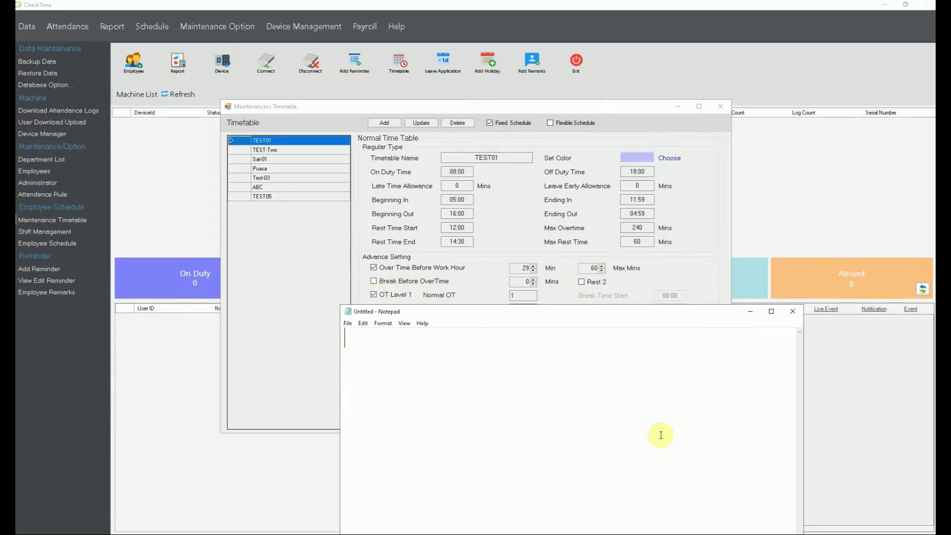
# - Enable Break Before OverTime, note '18:00' in Notepad, and set the break to 30 minutes
pyautogui.click(373, 281)
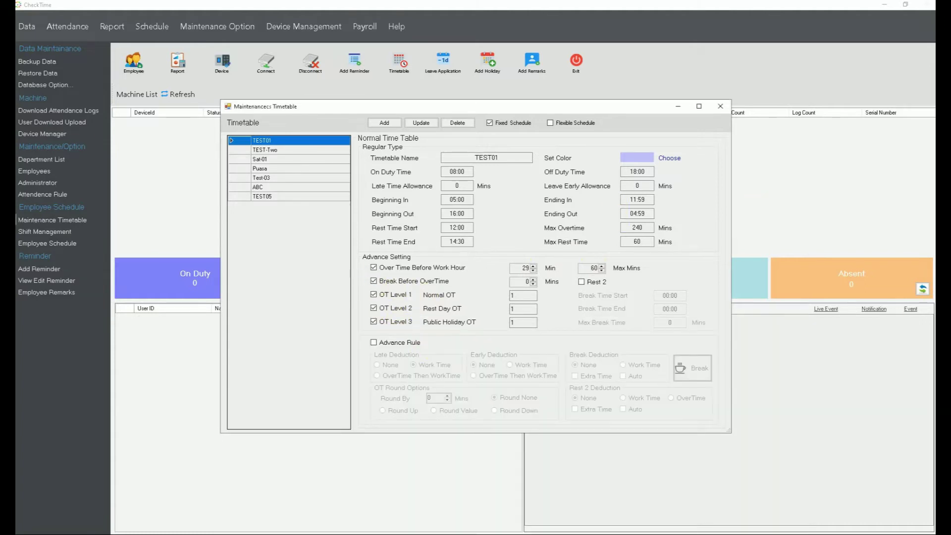
pyautogui.hotkey('alt', 'Tab')
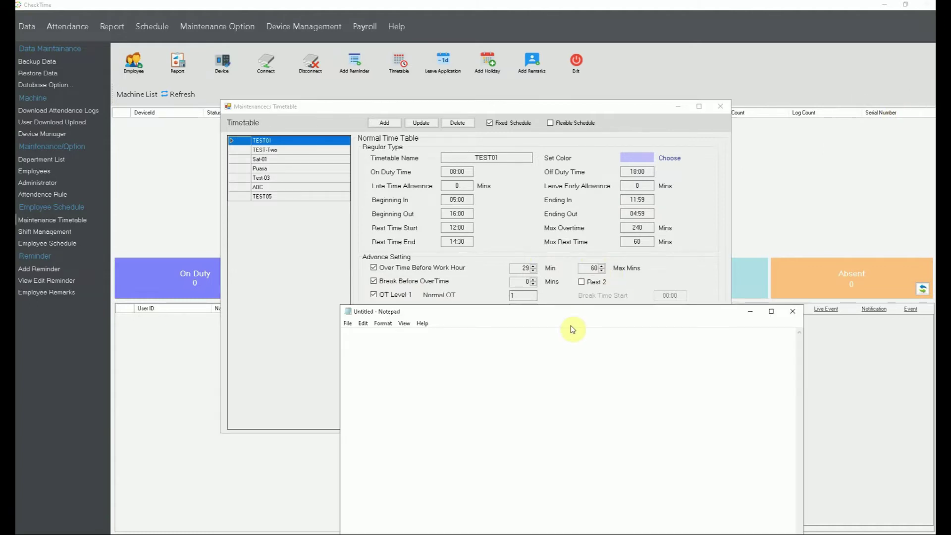
pyautogui.write('18')
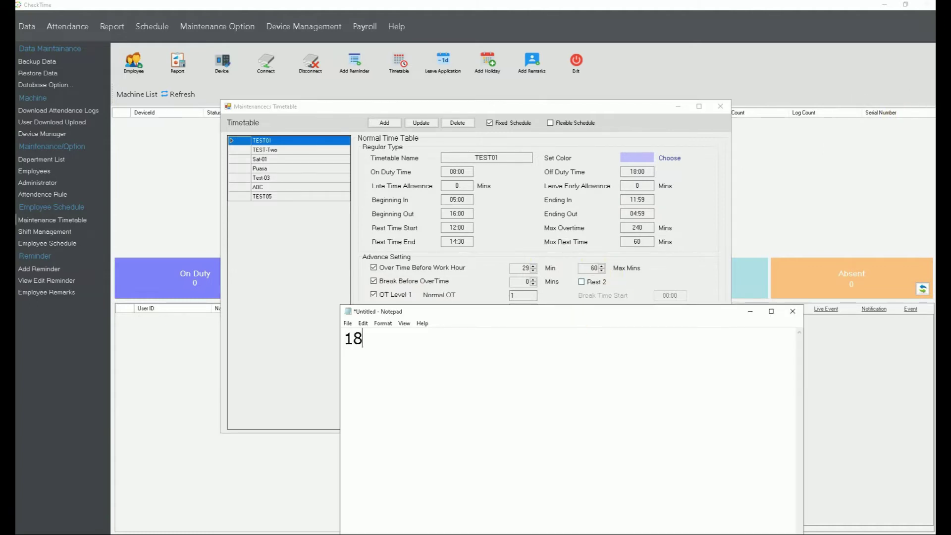
pyautogui.write(':00')
pyautogui.click(526, 282)
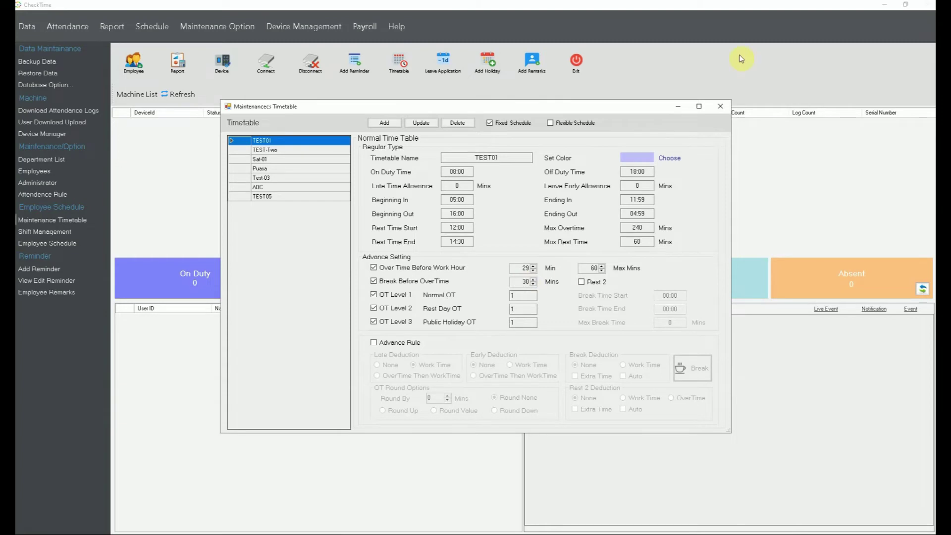
# - Add the lines '19:00' and '1 hour or 60 min Overtime' under '18:00' in the Notepad note
pyautogui.hotkey('alt', 'Tab')
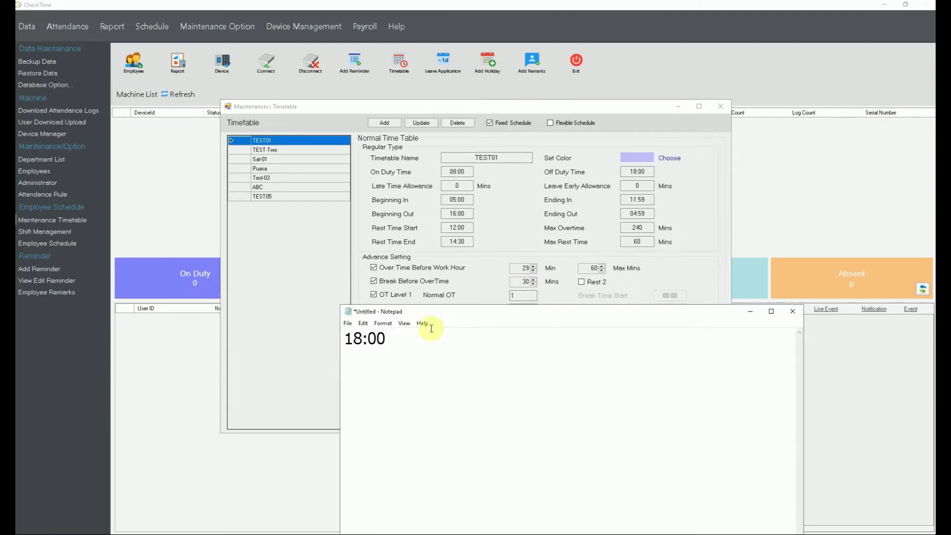
pyautogui.press('Return')
pyautogui.write('19')
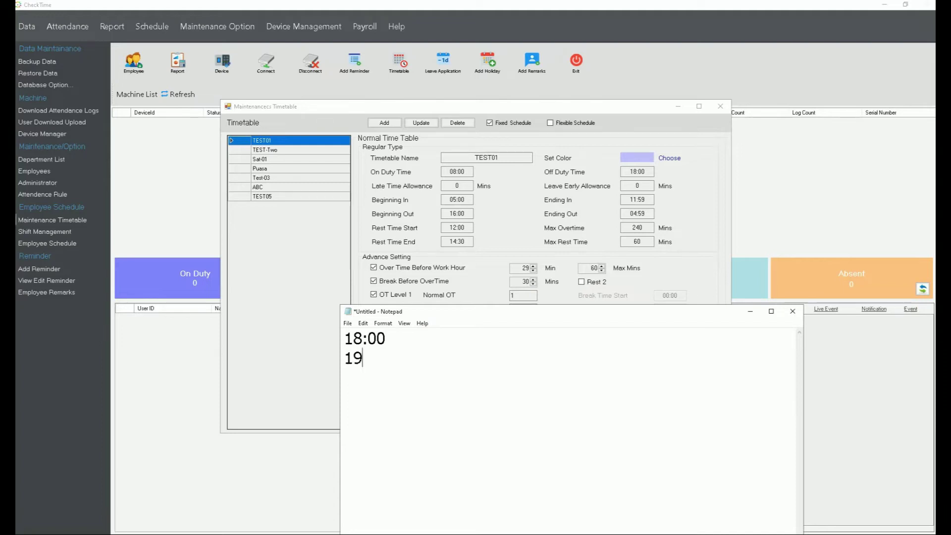
pyautogui.write(':00')
pyautogui.press('Return')
pyautogui.write('1 hour or 60 min Overtime')
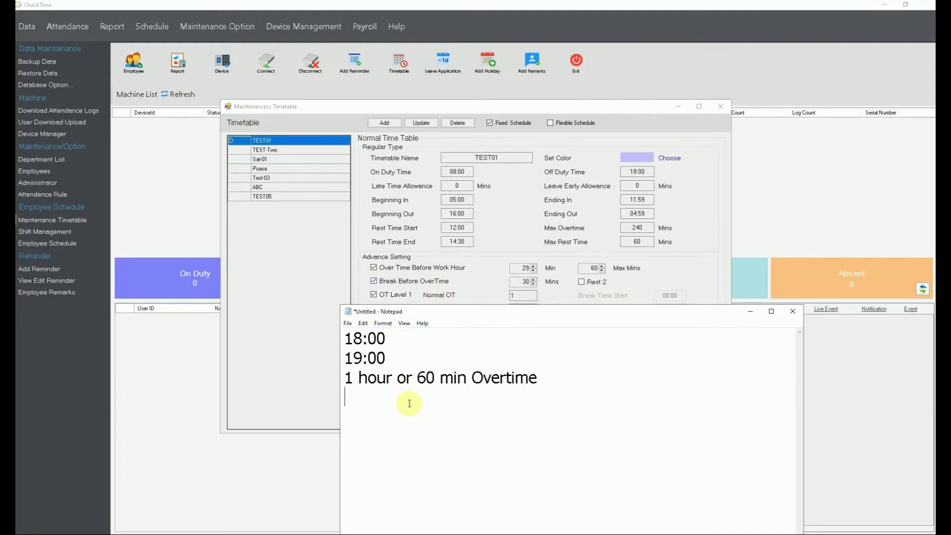
# - Add the calculation '60 mins - 30 mins = 30 overtime' as the last line of the note
pyautogui.write('560')
pyautogui.press('BackSpace')
pyautogui.press('BackSpace')
pyautogui.press('BackSpace')
pyautogui.write('60 mins - 30 mins =')
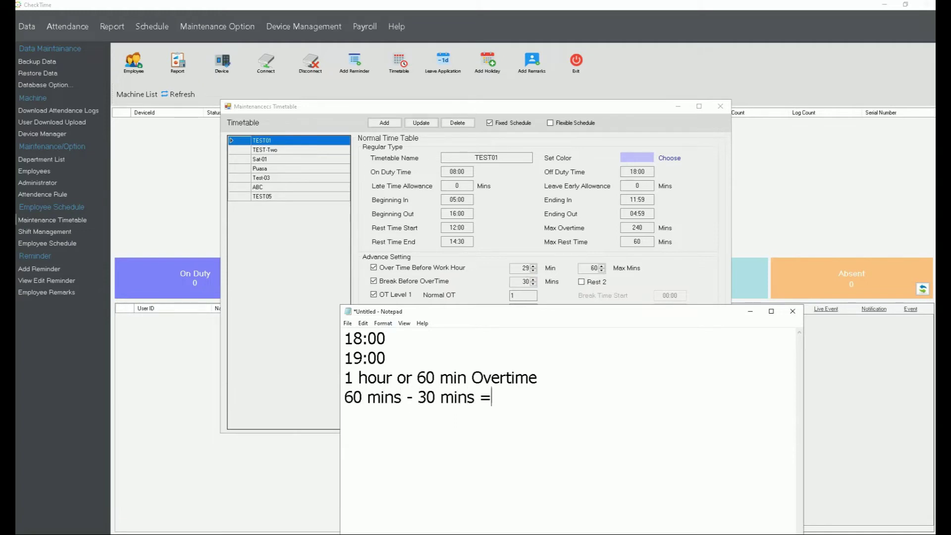
pyautogui.write(' 30 overtime')
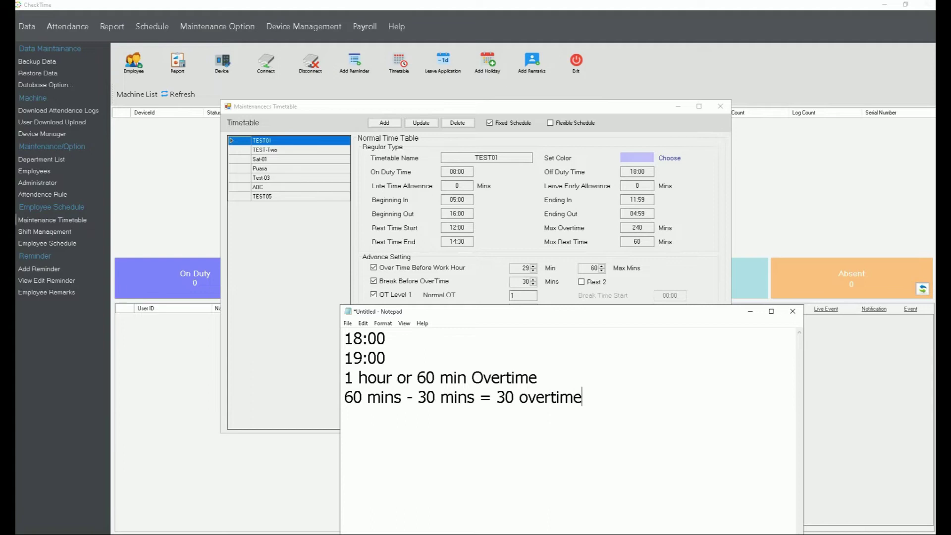
# - Move Notepad below the OT levels, replace its note with '1.5', and set the OT Level 1 Normal OT rate to 1.5
pyautogui.moveTo(529, 312); pyautogui.dragTo(538, 358)
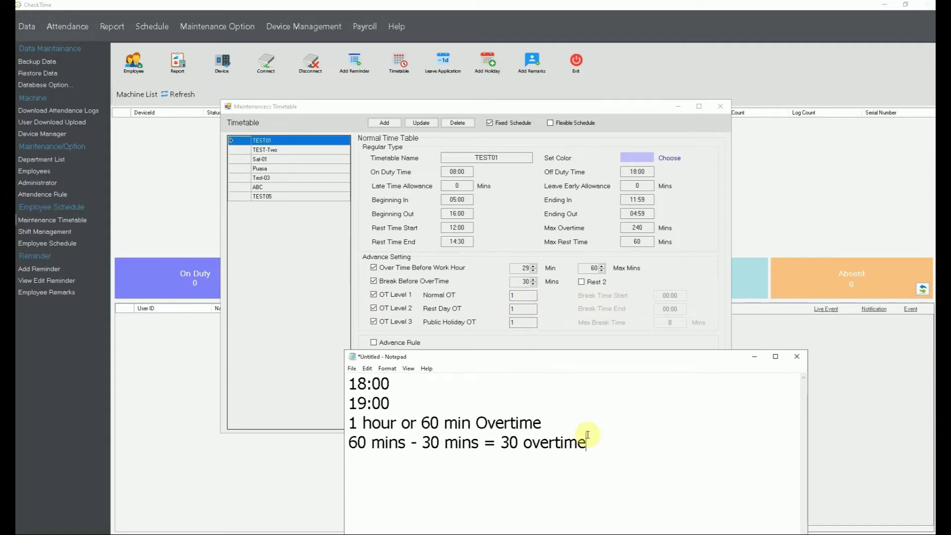
pyautogui.moveTo(350, 381); pyautogui.dragTo(633, 468)
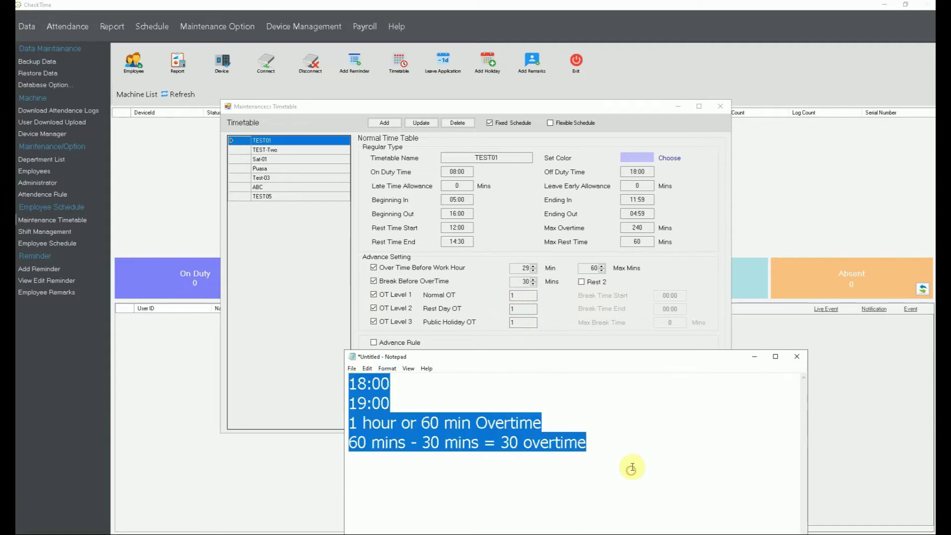
pyautogui.write('1.5')
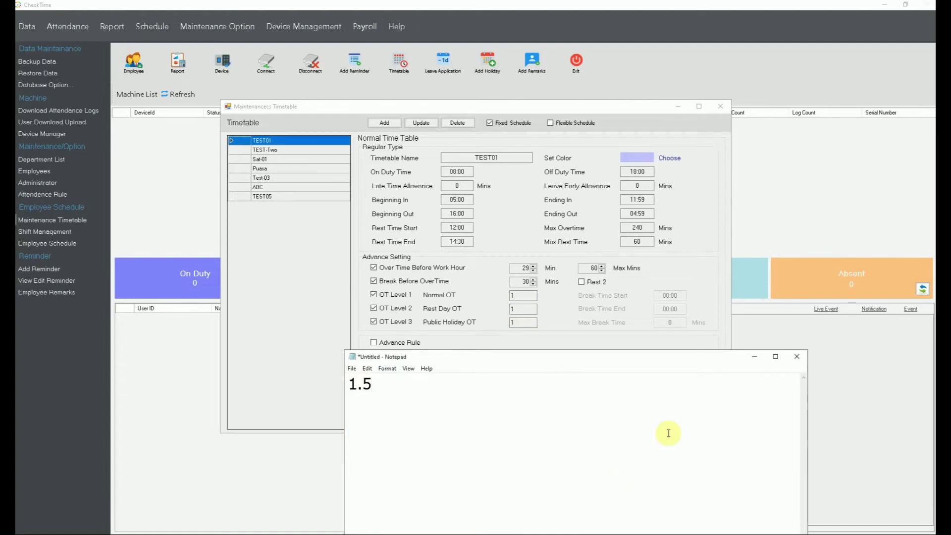
pyautogui.click(521, 296)
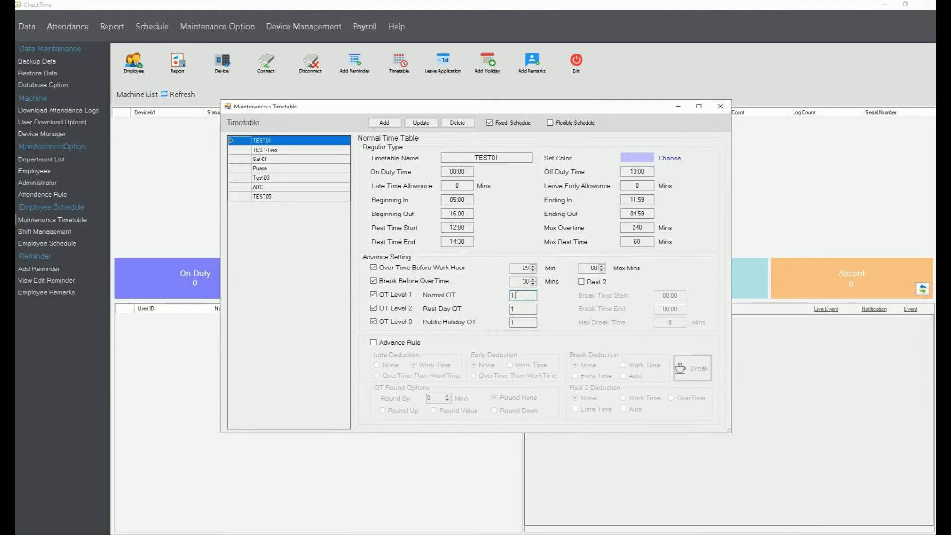
# - Replace the '1.5' note in Notepad with the lines '30mins....' and '45 mins...'
pyautogui.hotkey('alt', 'Tab')
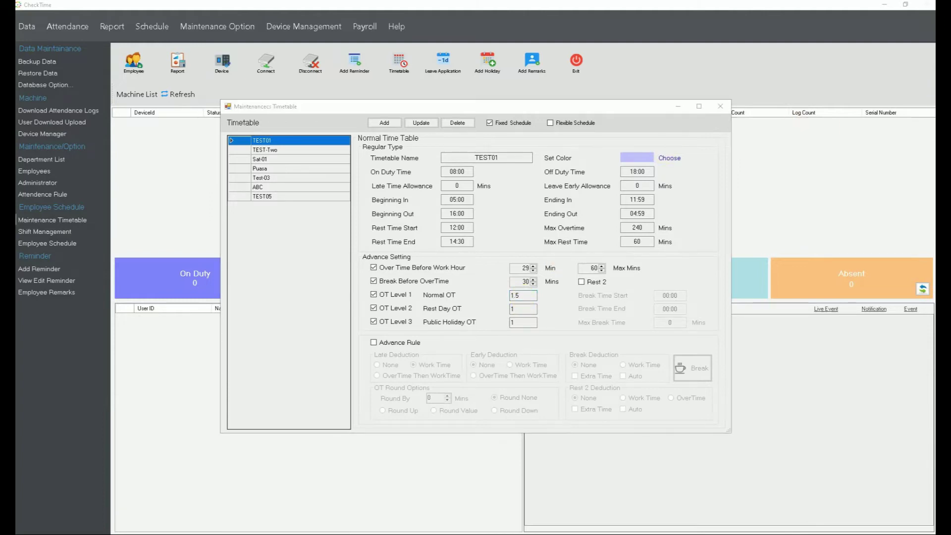
pyautogui.moveTo(379, 383); pyautogui.dragTo(348, 384)
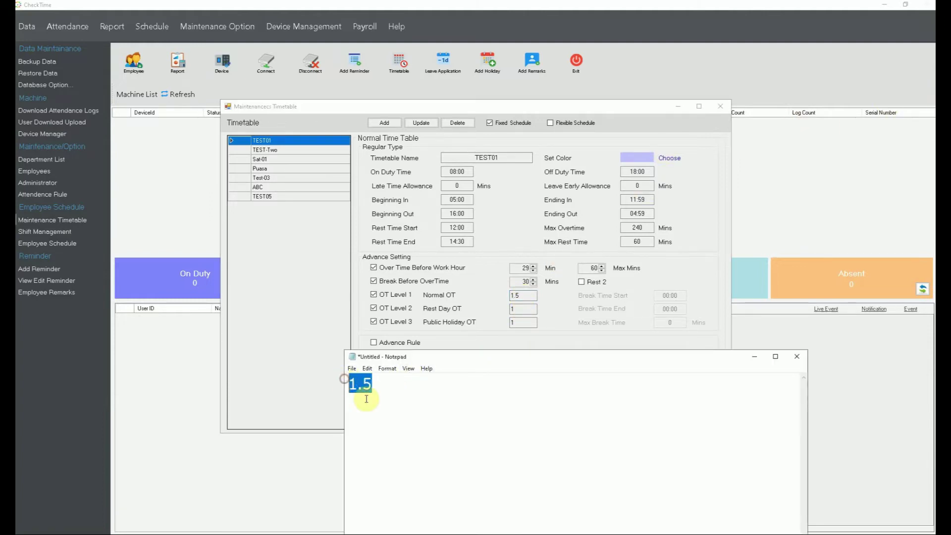
pyautogui.write('30mins....')
pyautogui.press('Return')
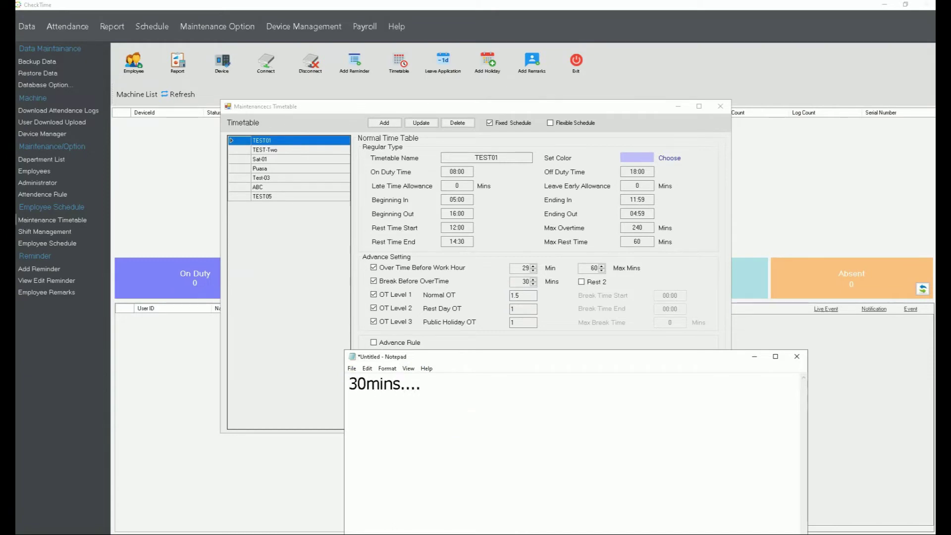
pyautogui.write('45 mins...')
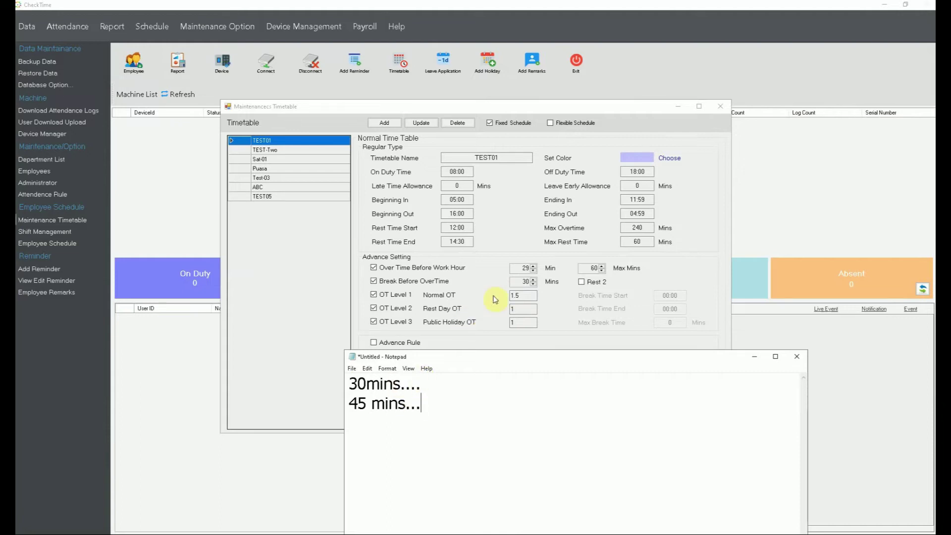
# - Set the OT Level 1 Normal OT rate to 1
pyautogui.click(513, 296)
pyautogui.moveTo(510, 296); pyautogui.dragTo(536, 295)
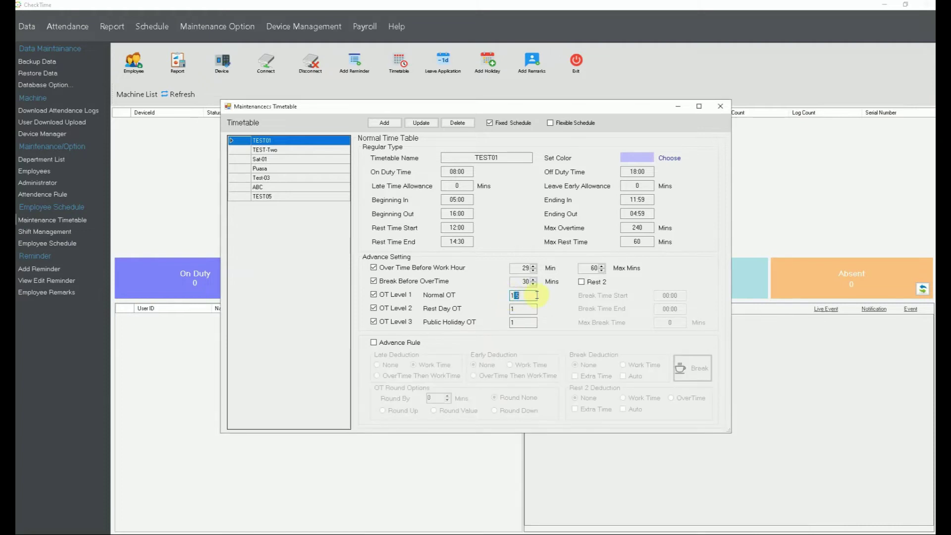
pyautogui.write('1')
# - Enable Rest 2 and Advance Rule for the TEST01 timetable, and point out the Late Time Allowance field
pyautogui.click(582, 283)
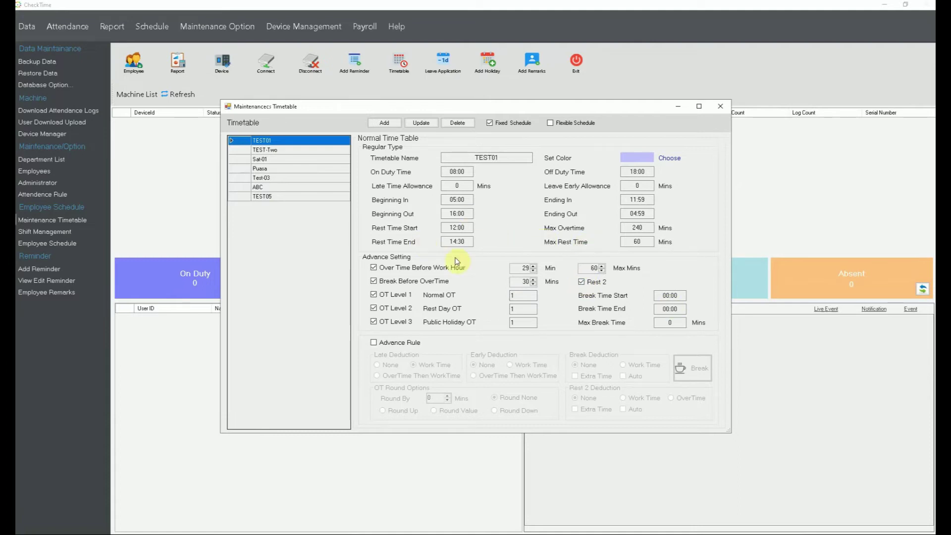
pyautogui.click(374, 343)
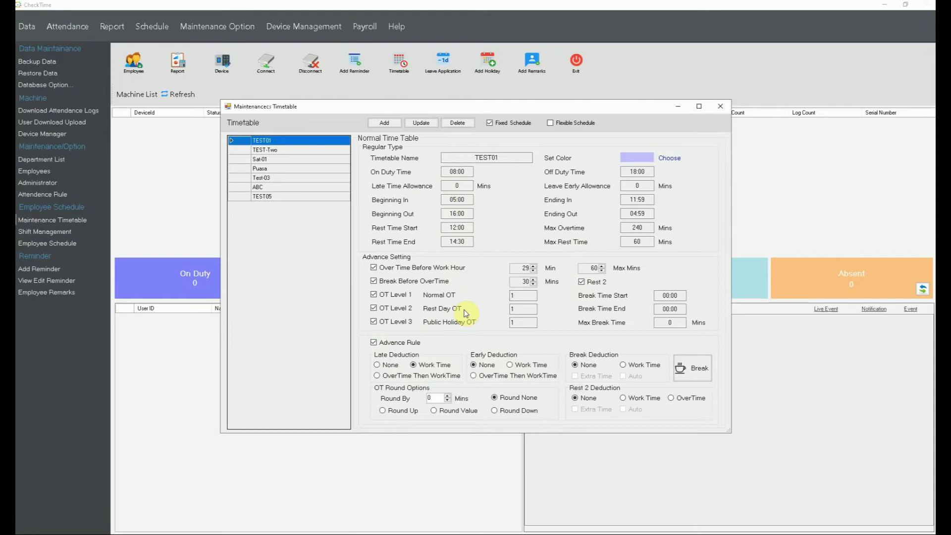
pyautogui.click(457, 185)
# - Clear the Notepad note with the minutes example and move the window below the Late and Early Deduction options
pyautogui.hotkey('alt', 'Tab')
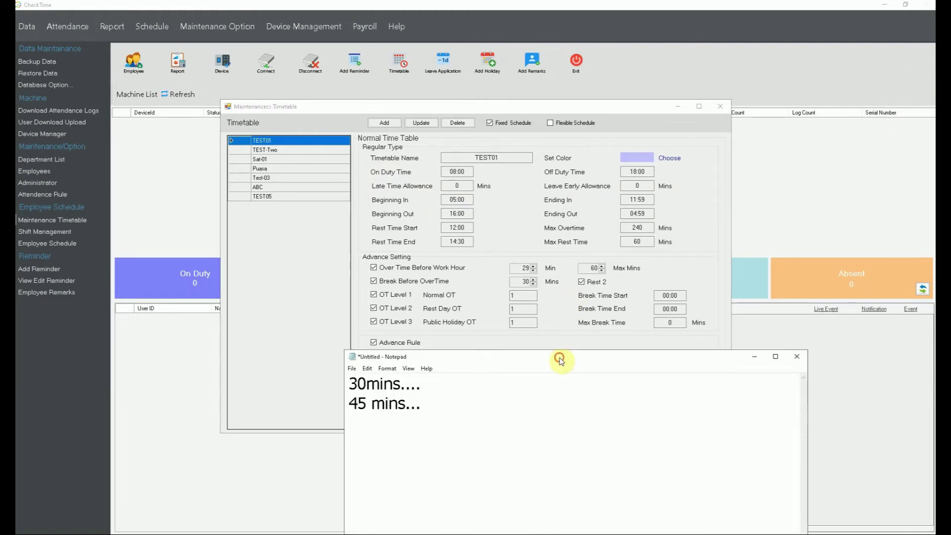
pyautogui.moveTo(558, 356); pyautogui.dragTo(560, 376)
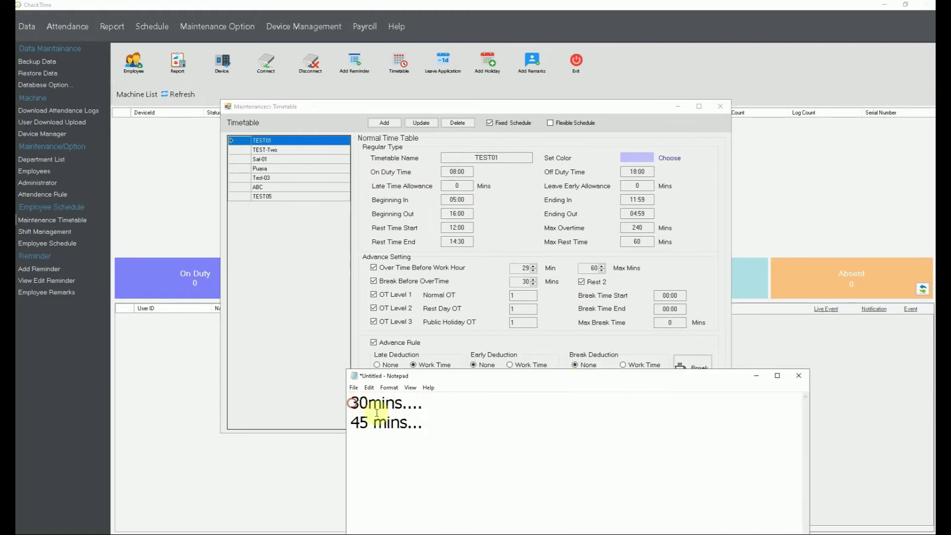
pyautogui.moveTo(351, 401); pyautogui.dragTo(435, 424)
pyautogui.press('Delete')
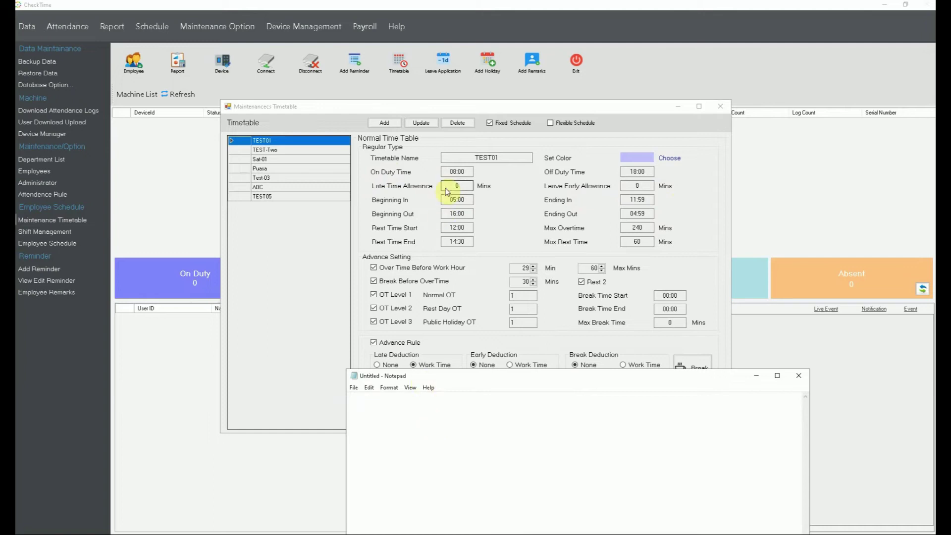
pyautogui.moveTo(508, 379); pyautogui.dragTo(524, 404)
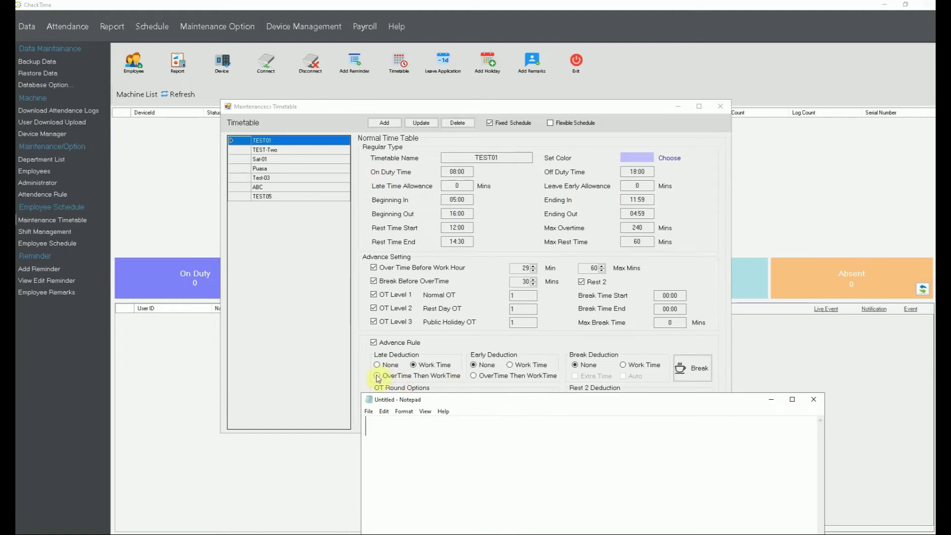
# - Write the heading 'Late or Early' in the note with '10min' on the line below
pyautogui.write('Late or Early')
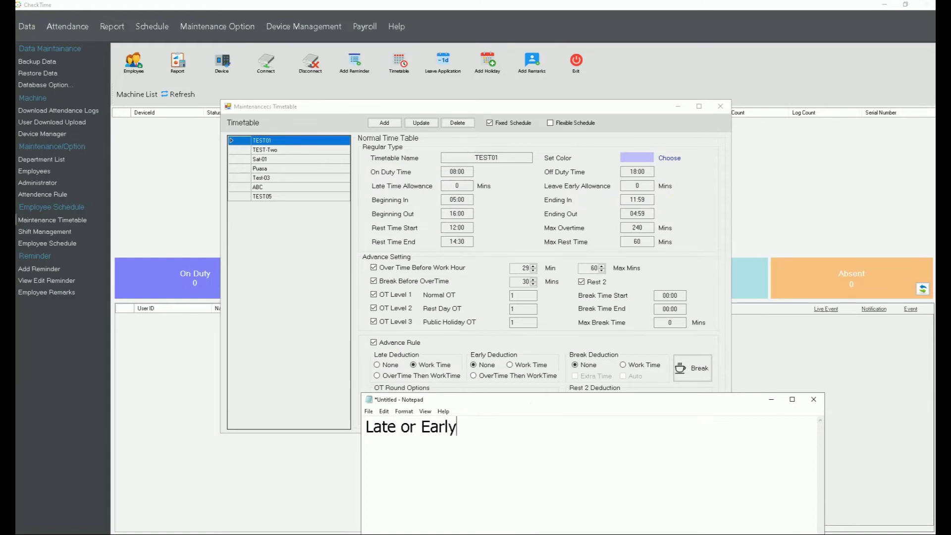
pyautogui.press('Return')
pyautogui.write('10min')
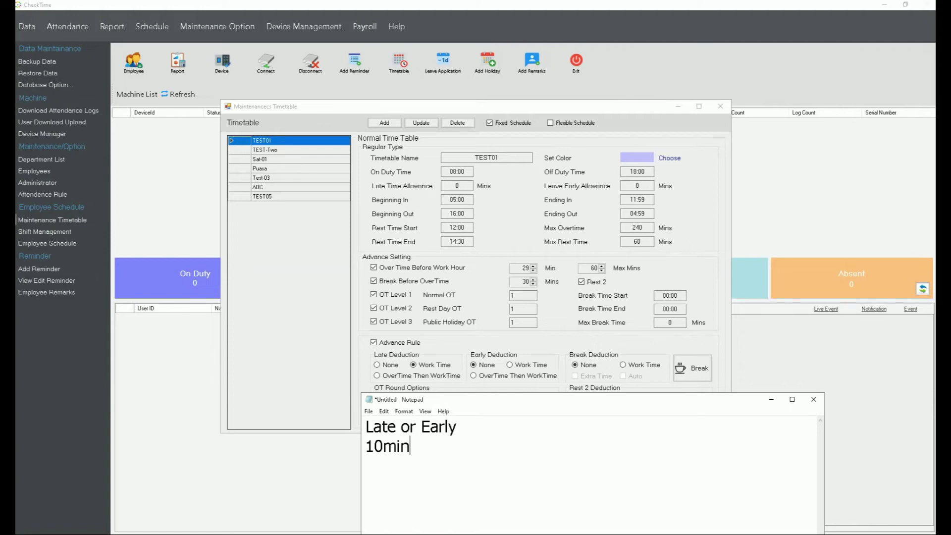
# - Add the lines 'will be minus on that day' and 'not accumulated' below '10min' in the note
pyautogui.write('will be')
pyautogui.press('BackSpace')
pyautogui.press('BackSpace')
pyautogui.press('BackSpace')
pyautogui.press('BackSpace')
pyautogui.press('BackSpace')
pyautogui.press('BackSpace')
pyautogui.press('BackSpace')
pyautogui.press('BackSpace')
pyautogui.press('Return')
pyautogui.write('will be min')
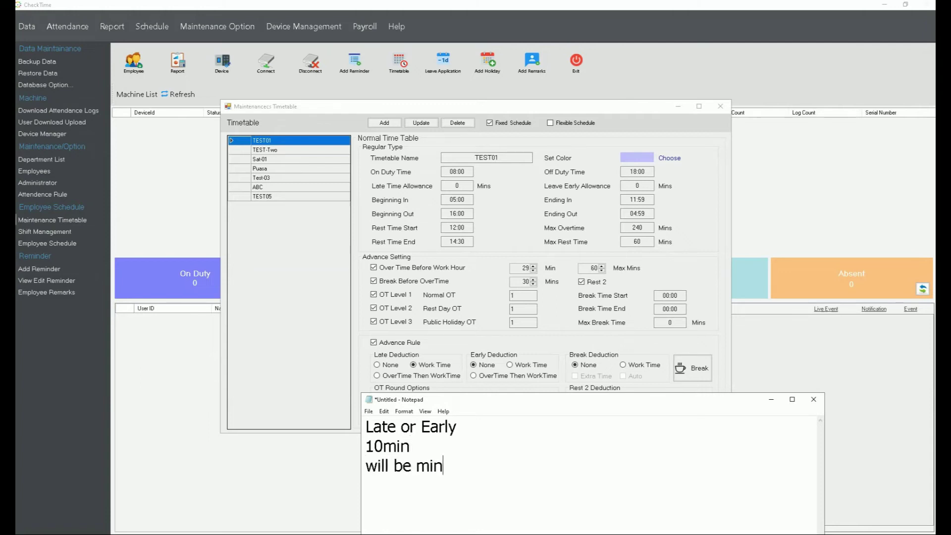
pyautogui.write('us on that day')
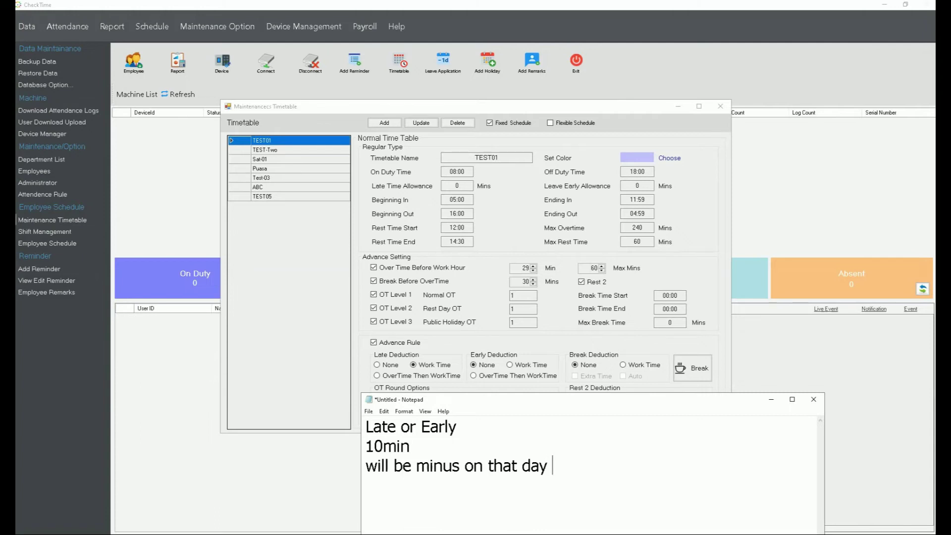
pyautogui.press('Return')
pyautogui.write('not accumulated')
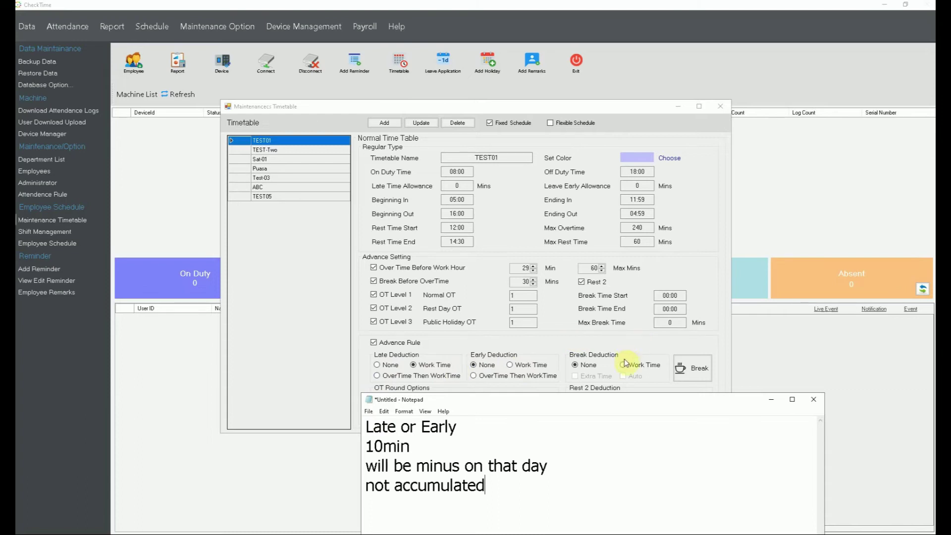
# - Minimize Notepad and set the TEST01 timetable's Break Deduction to Work Time
pyautogui.click(771, 399)
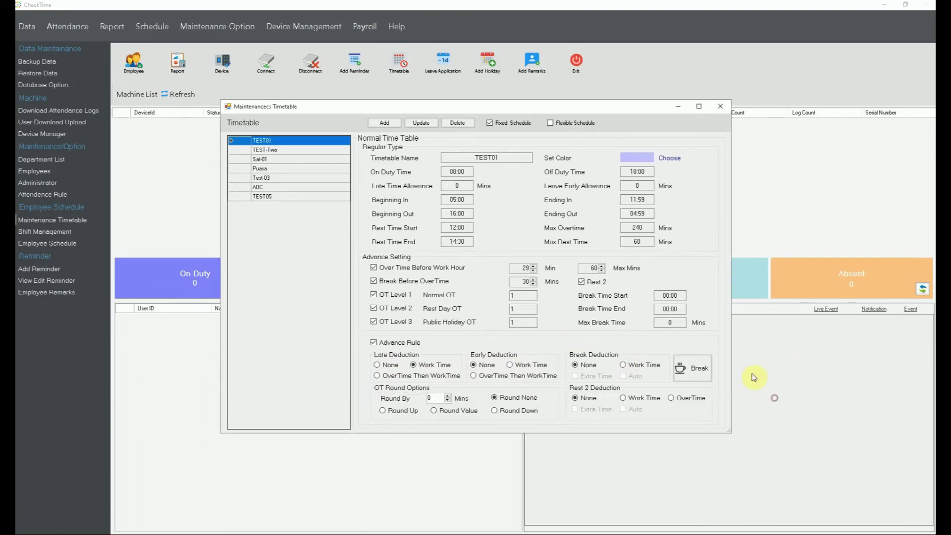
pyautogui.click(623, 365)
pyautogui.click(831, 195)
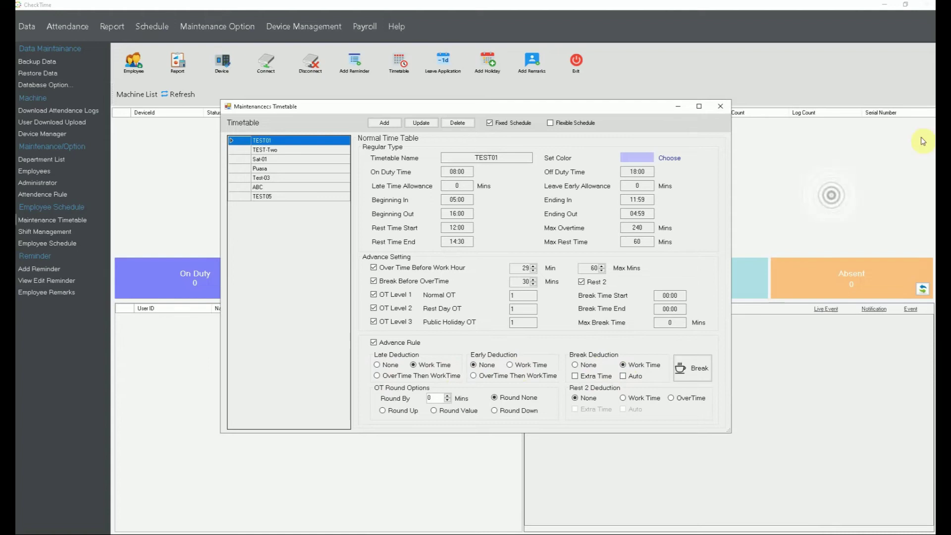
# - Bring the Notepad note back and clear the Late or Early example
pyautogui.hotkey('alt', 'Tab')
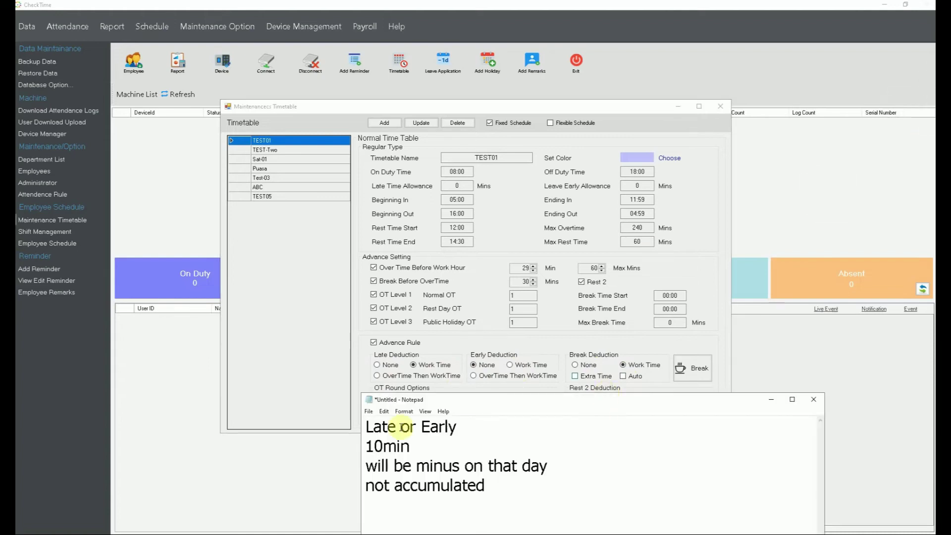
pyautogui.moveTo(366, 426); pyautogui.dragTo(525, 495)
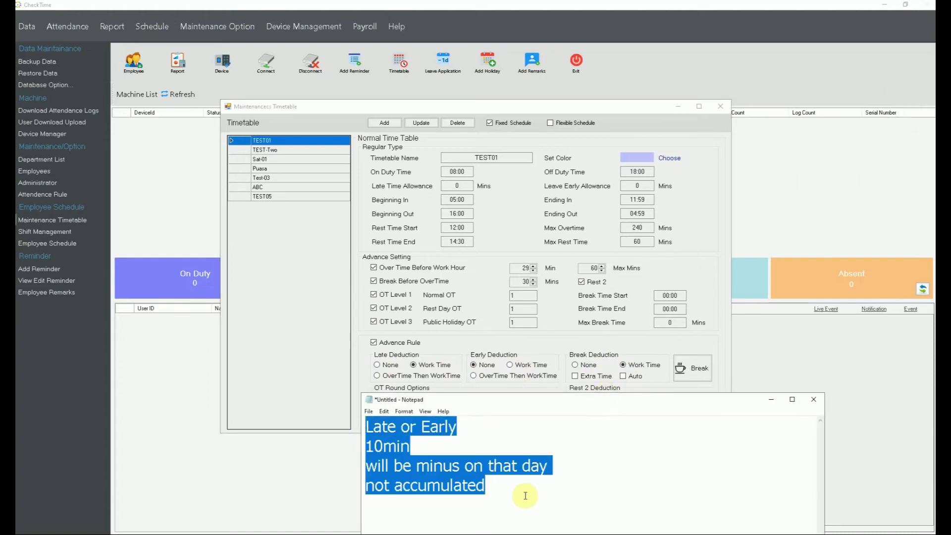
pyautogui.press('Delete')
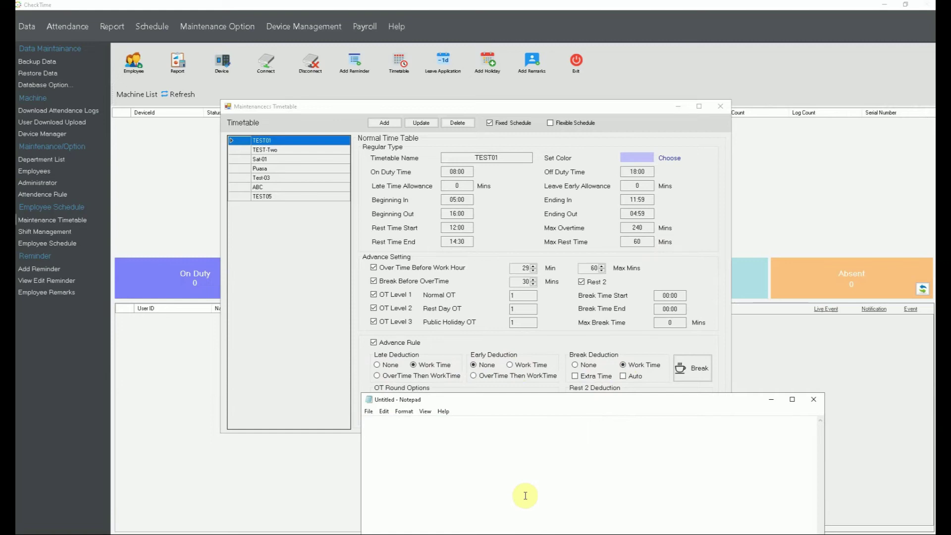
# - Write a break example in the note with the lines '60', '100 mins ... 40 mins over', 'Extra' and '40'
pyautogui.write('60')
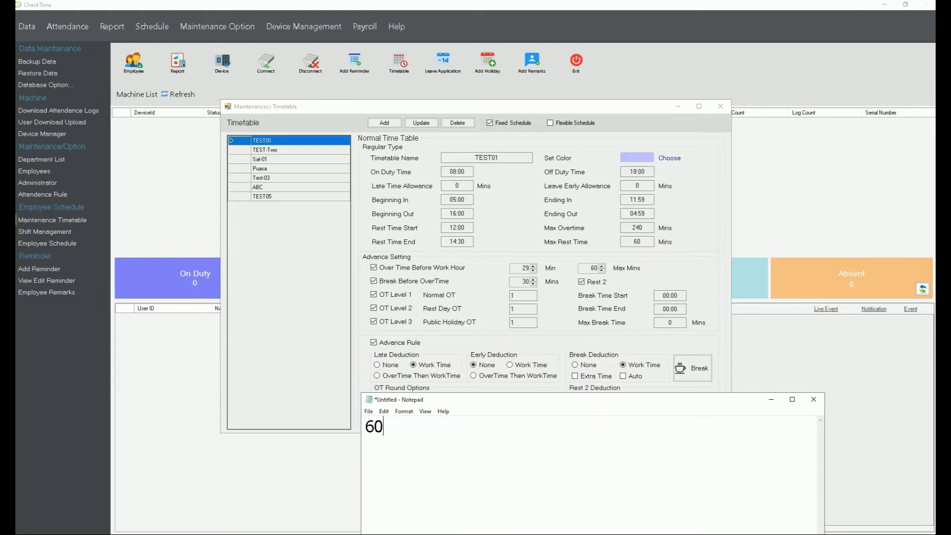
pyautogui.press('Return')
pyautogui.write('Extra')
pyautogui.press('Return')
pyautogui.press('Up')
pyautogui.press('Up')
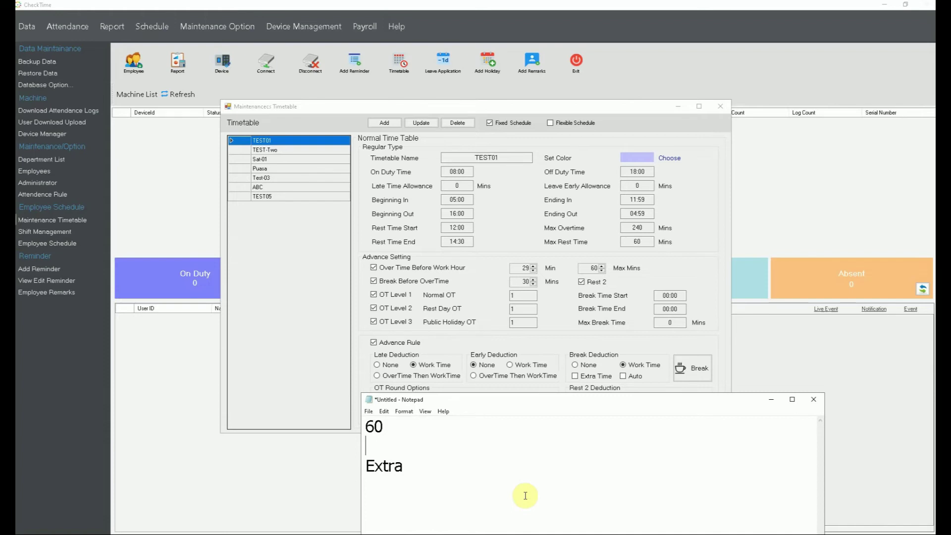
pyautogui.write('100')
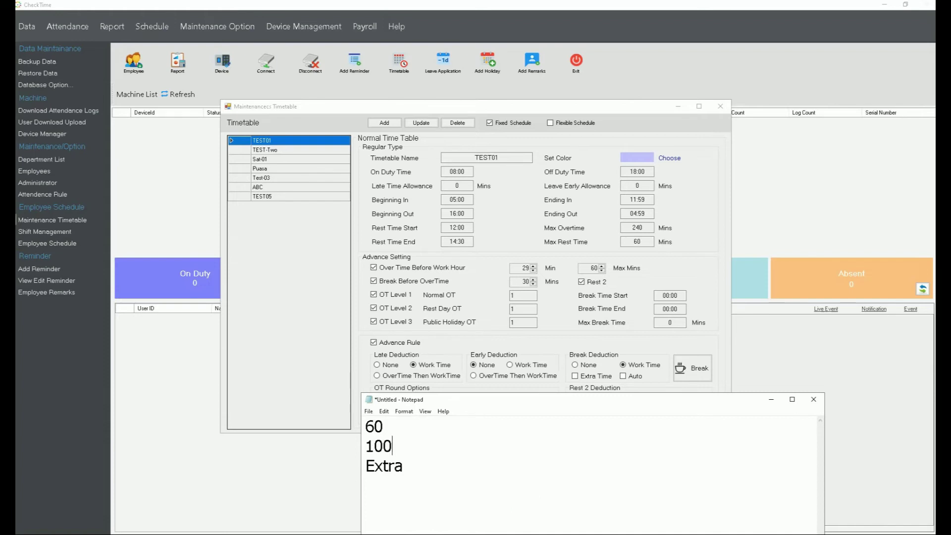
pyautogui.write(' mins ... 40 mins over')
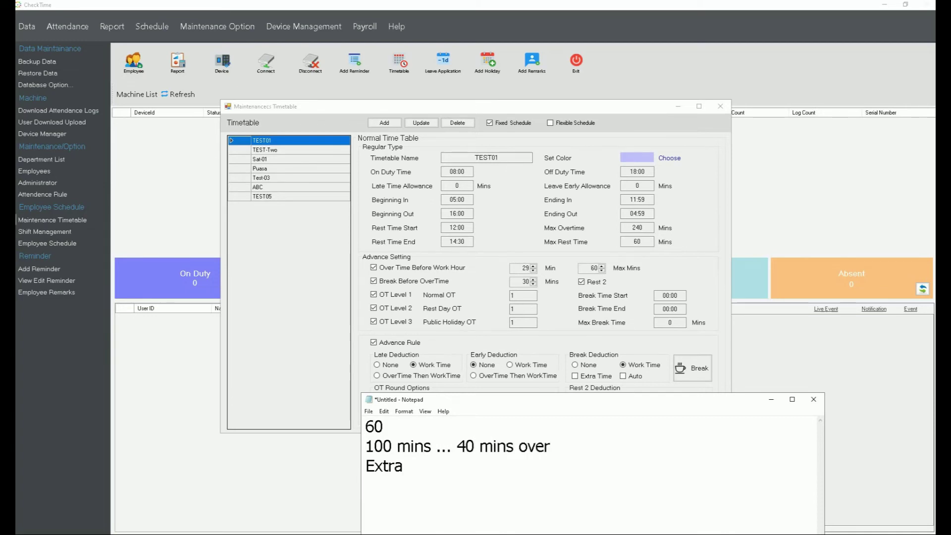
pyautogui.click(449, 469)
pyautogui.press('Return')
pyautogui.write('40')
# - Replace the Extra lines with 'Auto' and '60', and shorten the line above them to '40 mins'
pyautogui.moveTo(364, 458); pyautogui.dragTo(402, 507)
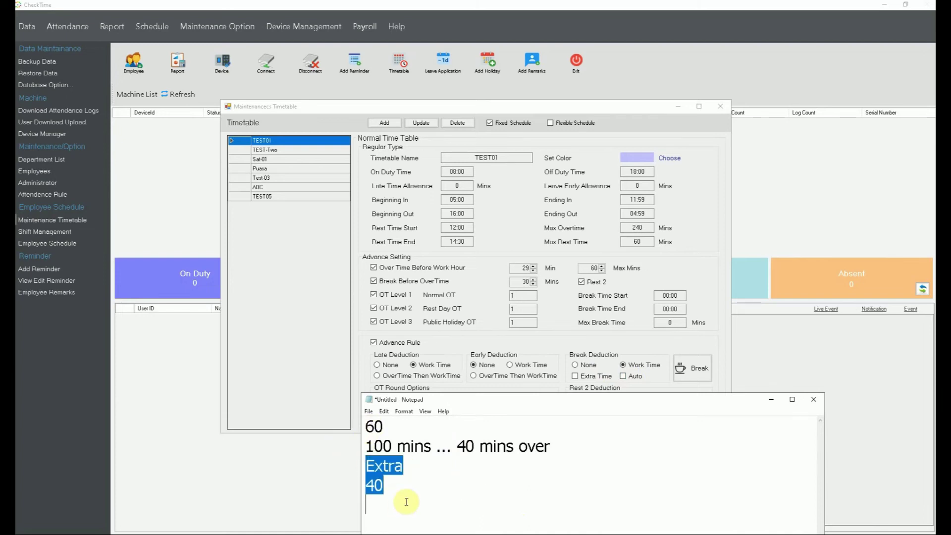
pyautogui.press('BackSpace')
pyautogui.write('Auto')
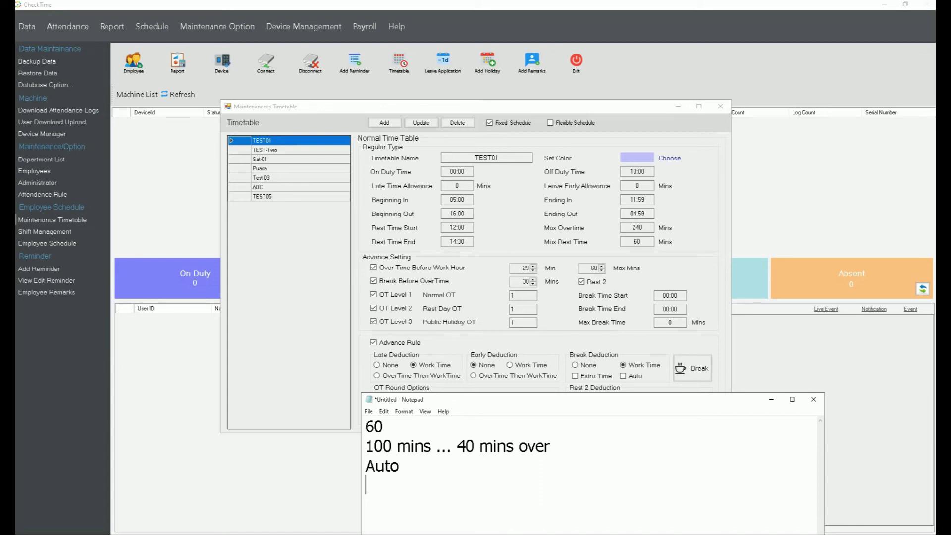
pyautogui.write('60')
pyautogui.moveTo(392, 446); pyautogui.dragTo(366, 445)
pyautogui.write('40')
pyautogui.moveTo(427, 446); pyautogui.dragTo(570, 429)
pyautogui.press('BackSpace')
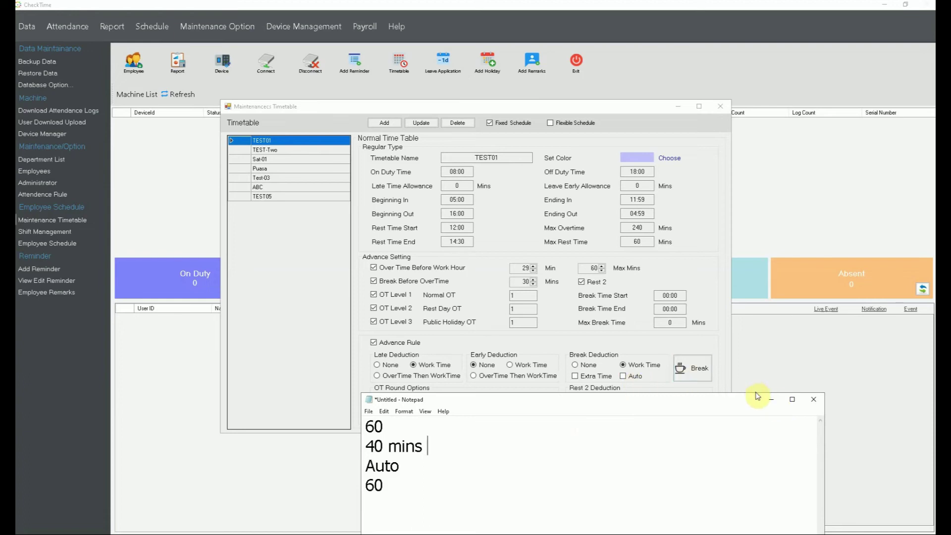
# - Minimize Notepad, then set Break Deduction to None and Rest 2 Deduction to OverTime
pyautogui.click(769, 398)
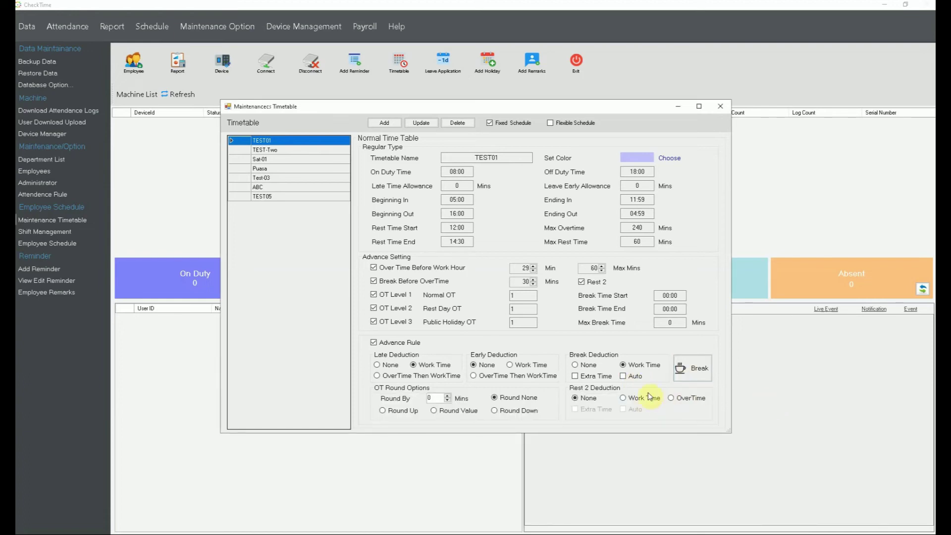
pyautogui.click(575, 366)
pyautogui.click(671, 398)
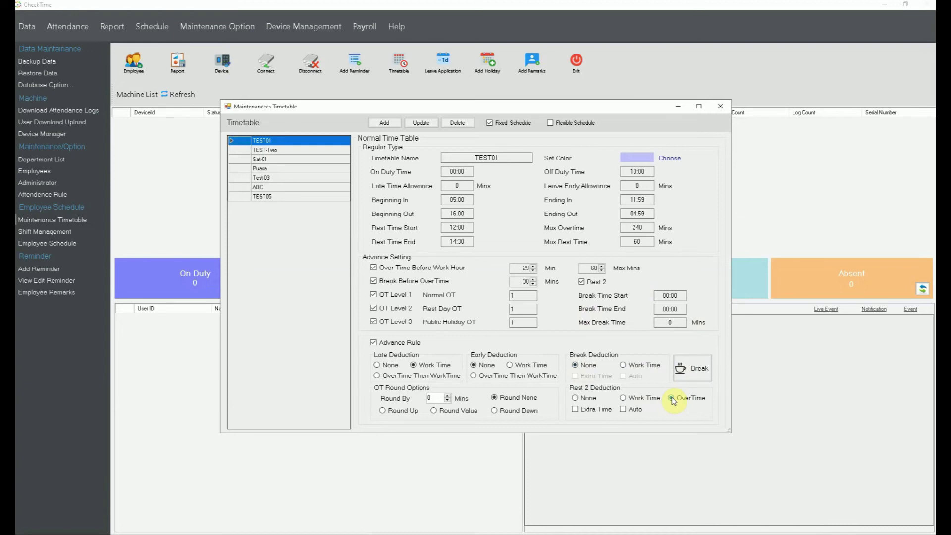
# - Bring the Notepad note back beside the Round By field and clear its break example
pyautogui.hotkey('alt', 'Tab')
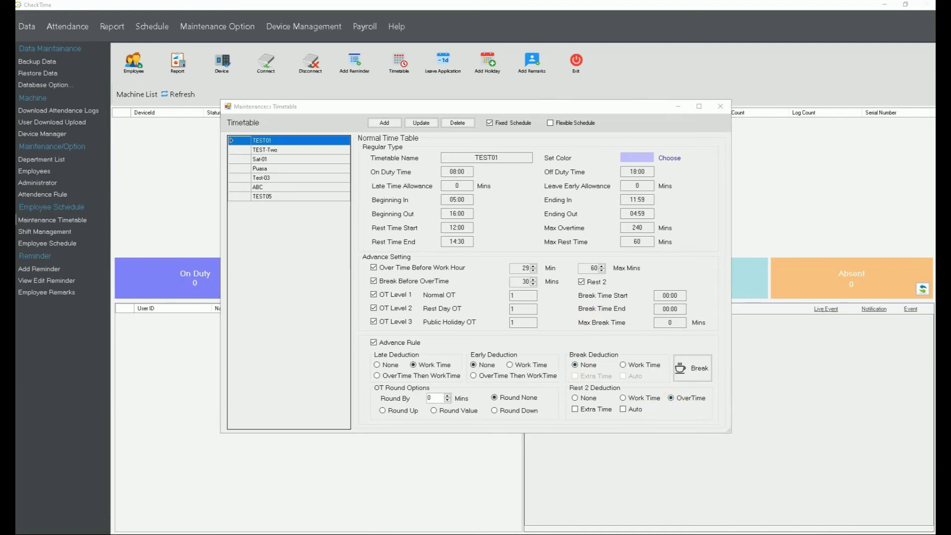
pyautogui.moveTo(556, 403); pyautogui.dragTo(481, 437)
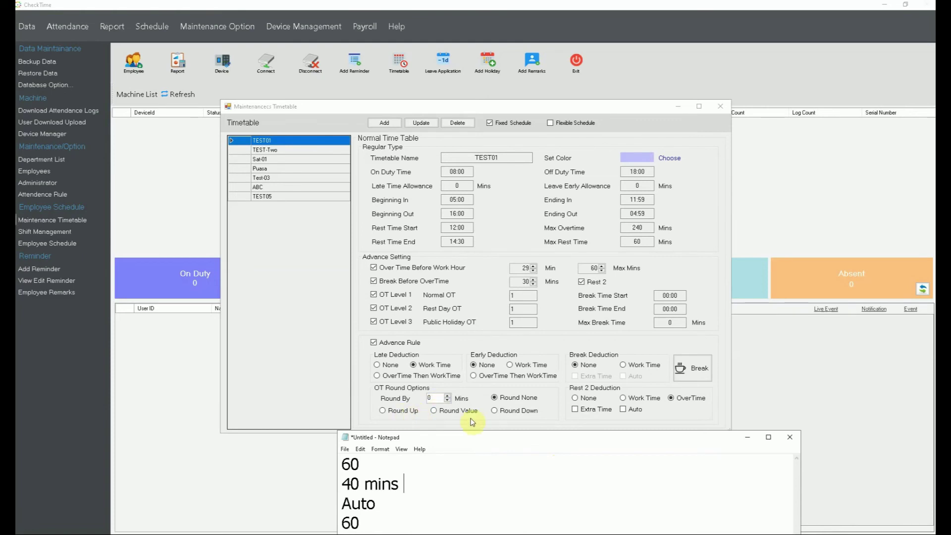
pyautogui.moveTo(503, 438); pyautogui.dragTo(594, 260)
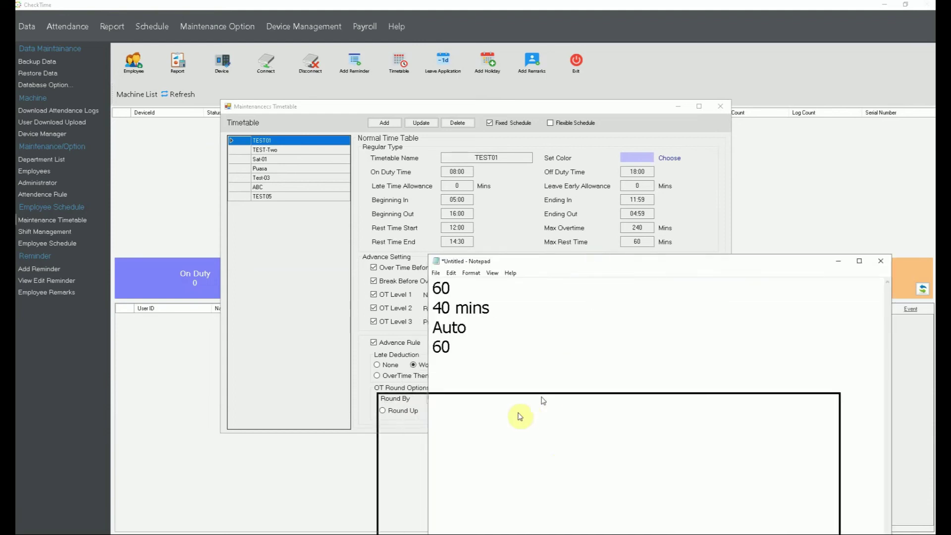
pyautogui.moveTo(519, 417); pyautogui.dragTo(509, 427)
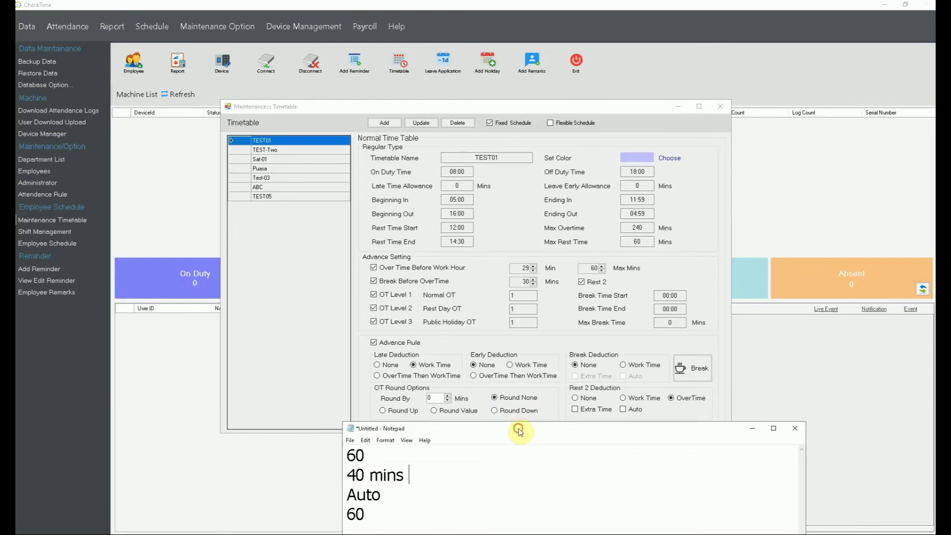
pyautogui.moveTo(636, 144); pyautogui.dragTo(634, 143)
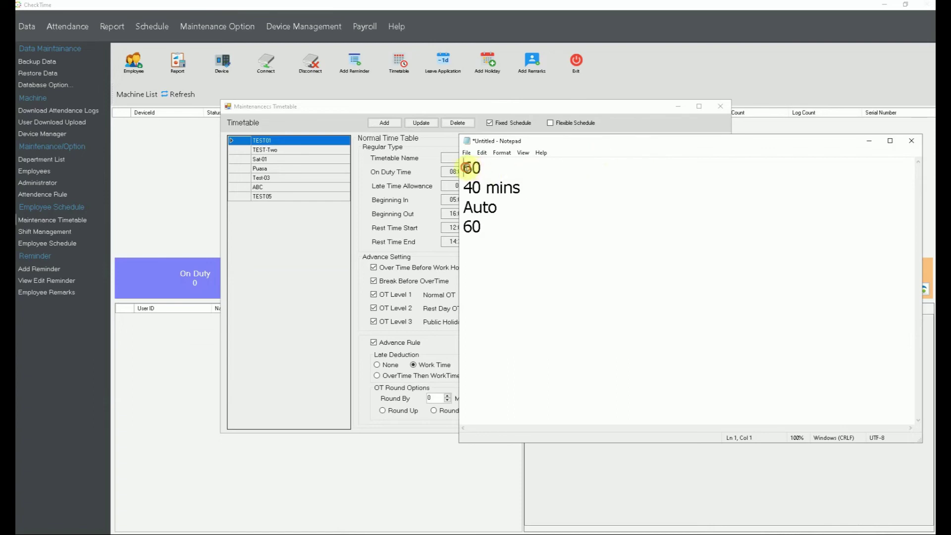
pyautogui.moveTo(464, 168); pyautogui.dragTo(514, 256)
pyautogui.press('Delete')
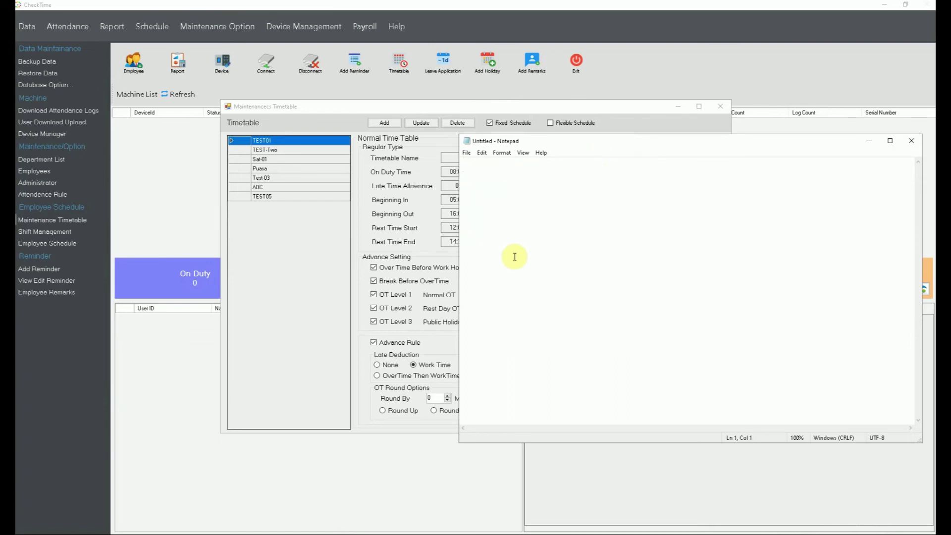
# - Write the heading 'round up' in the empty note, followed by a blank line
pyautogui.write('roung')
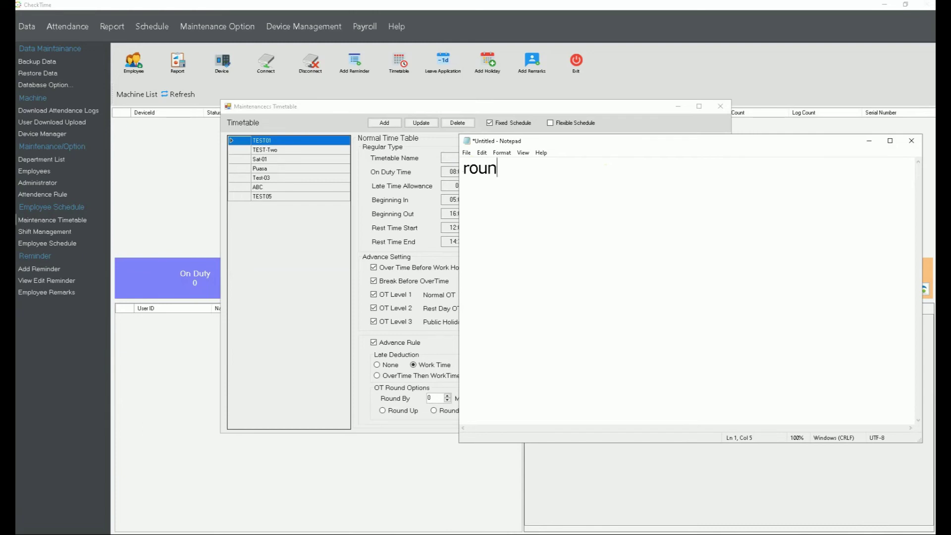
pyautogui.press('BackSpace')
pyautogui.press('BackSpace')
pyautogui.write('d up')
pyautogui.press('Return')
pyautogui.press('Return')
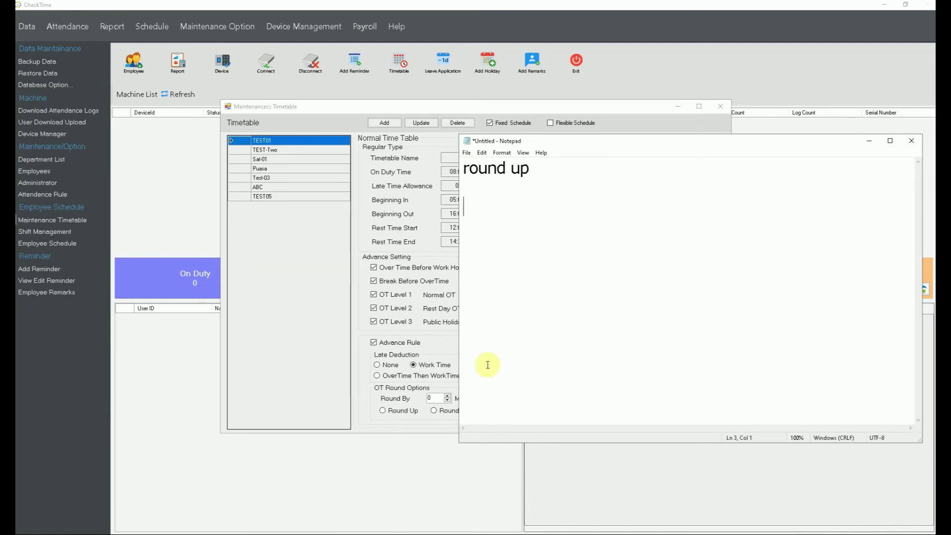
# - Add the lines '5', '43... 45' and '61 ...65' below the 'round up' heading in the note
pyautogui.click(390, 404)
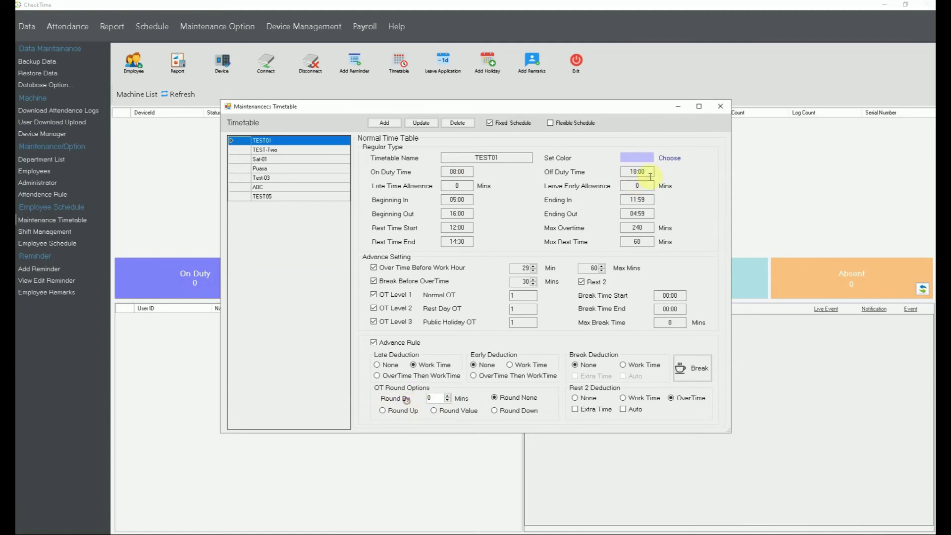
pyautogui.hotkey('alt', 'Tab')
pyautogui.write('5 ')
pyautogui.write('43... ')
pyautogui.write('45')
pyautogui.press('Return')
pyautogui.write('61 ...6')
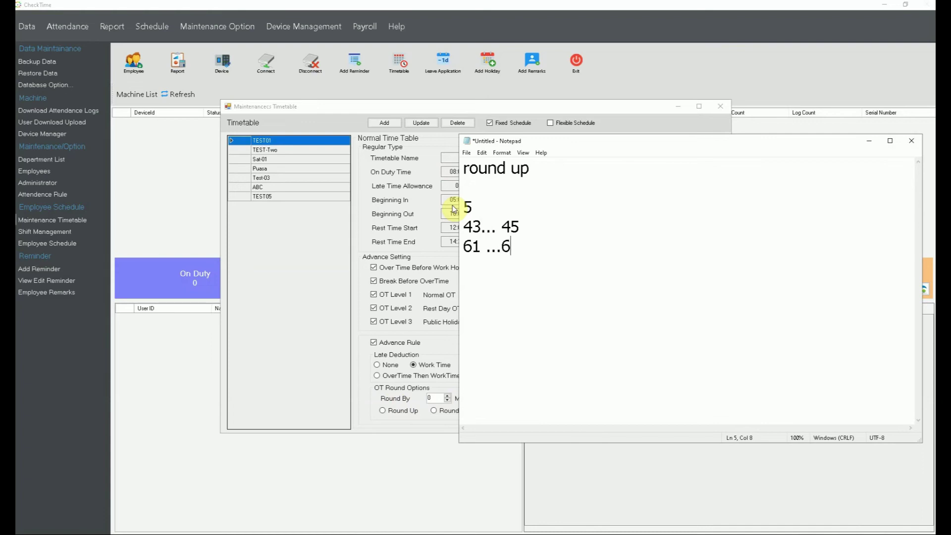
pyautogui.write('5')
# - Set the timetable's OT rounding to Round By 5 minutes with the Round Down option
pyautogui.click(430, 398)
pyautogui.write('5')
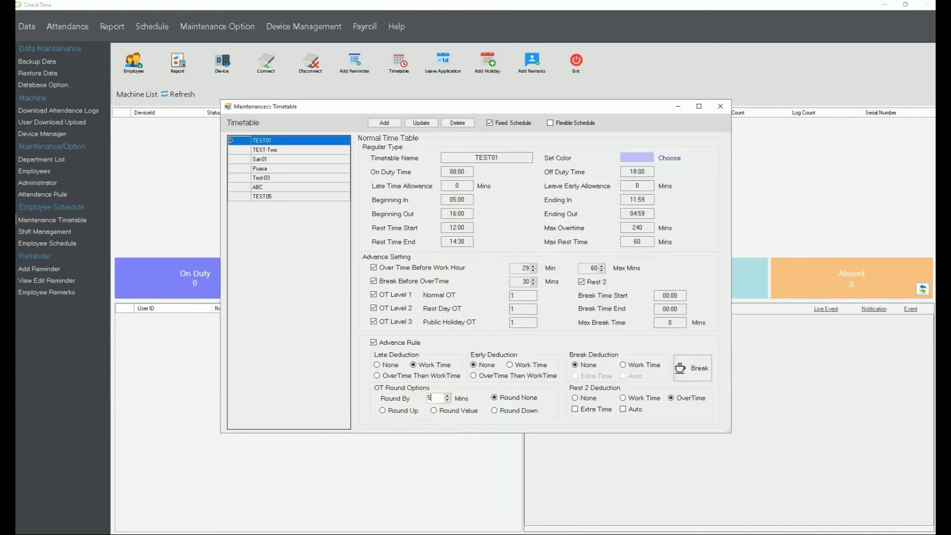
pyautogui.click(513, 411)
# - Return to the Notepad note and change its heading to 'round down'
pyautogui.hotkey('alt', 'Tab')
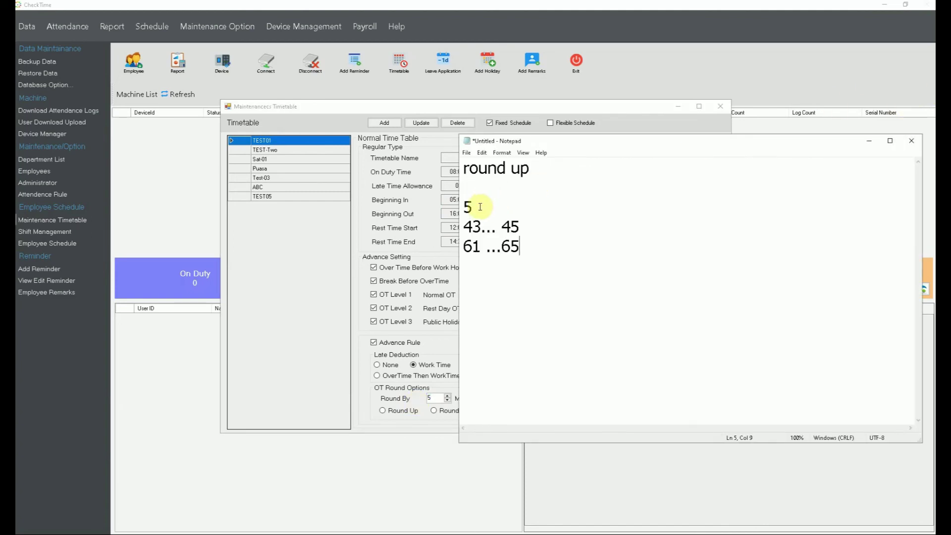
pyautogui.moveTo(510, 168); pyautogui.dragTo(578, 164)
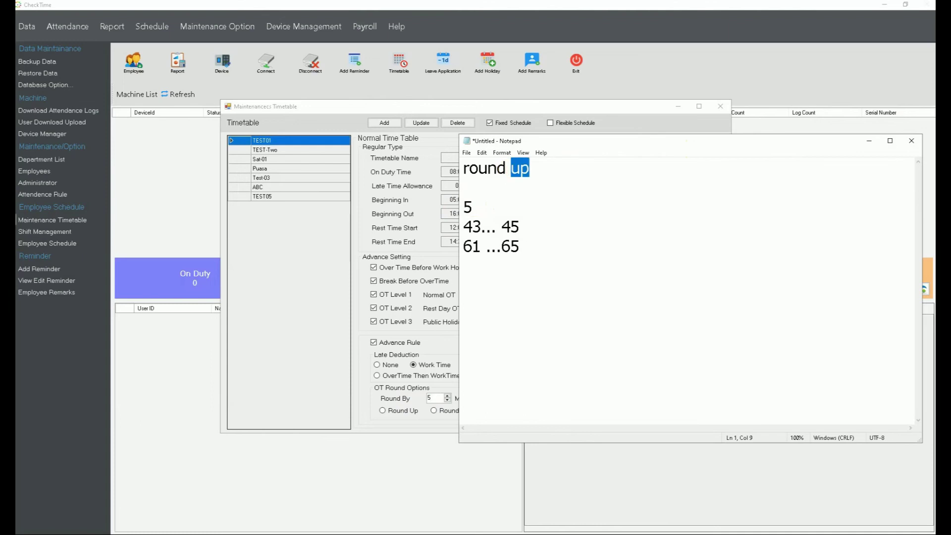
pyautogui.write('down')
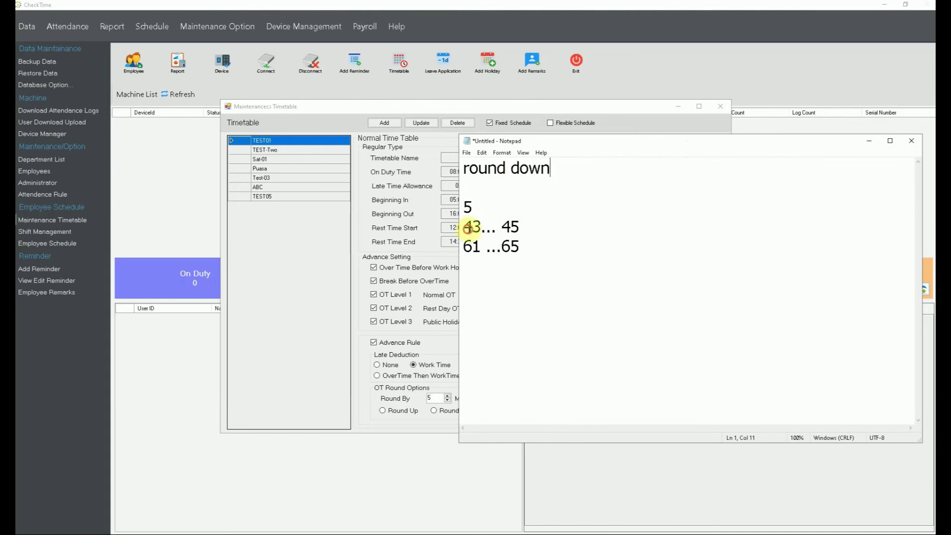
# - Replace the examples below '5' with '43... 40', '61... 60' and '13... 10', and shift Notepad to uncover more of the OT Round Options
pyautogui.moveTo(471, 227); pyautogui.dragTo(526, 250)
pyautogui.press('BackSpace')
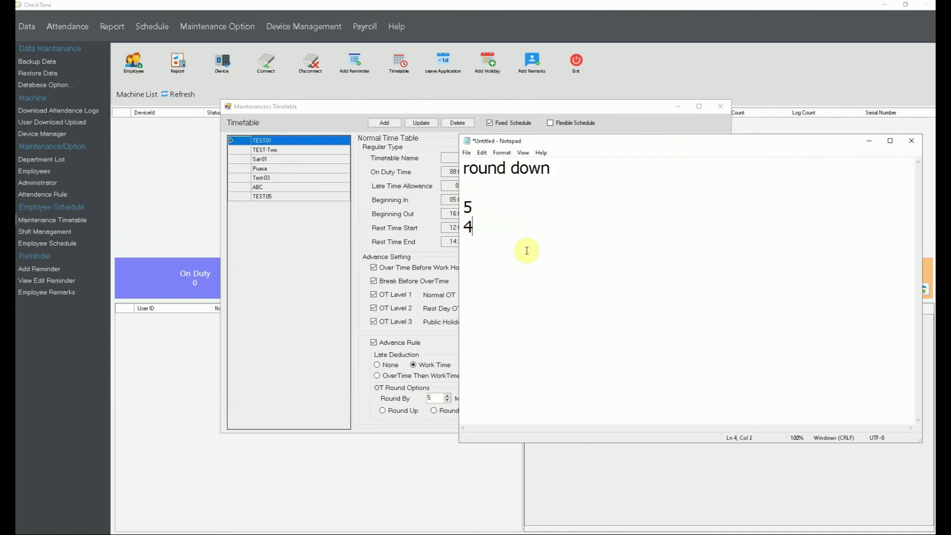
pyautogui.write('3... 40')
pyautogui.press('Return')
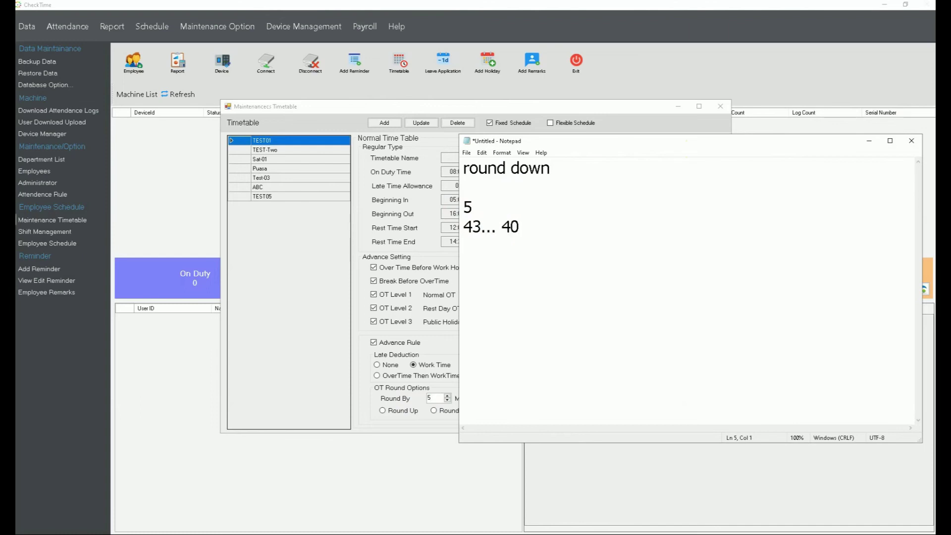
pyautogui.write('61... 6')
pyautogui.write('0 ')
pyautogui.write('13... ')
pyautogui.write('10')
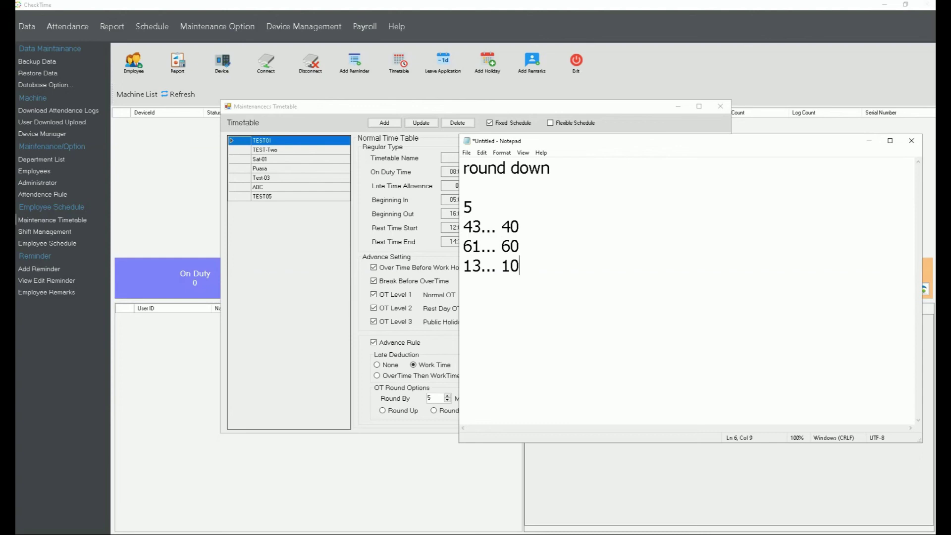
pyautogui.press('Print')
pyautogui.moveTo(619, 278); pyautogui.dragTo(626, 170)
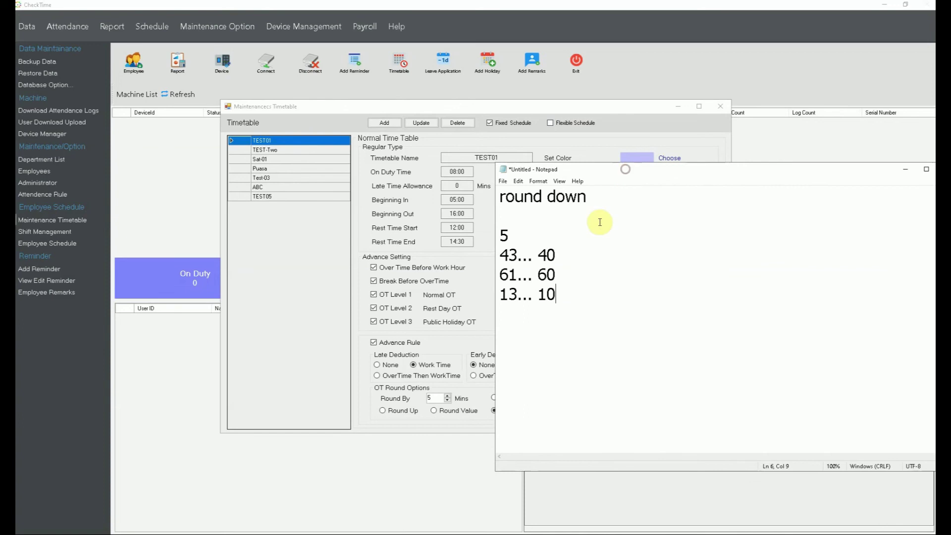
# - Insert the line 'OT rounding ONLY APPLIES TO' above the 'round down' heading in the note
pyautogui.click(502, 196)
pyautogui.press('Return')
pyautogui.press('Up')
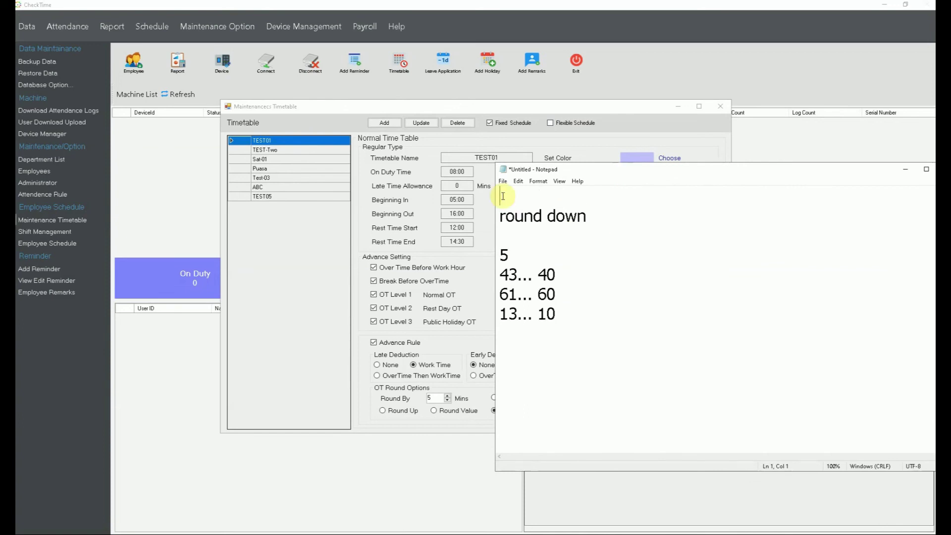
pyautogui.write('Ot')
pyautogui.press('BackSpace')
pyautogui.write('t')
pyautogui.press('BackSpace')
pyautogui.write('T rou')
pyautogui.write('dnin')
pyautogui.press('BackSpace')
pyautogui.press('BackSpace')
pyautogui.press('BackSpace')
pyautogui.press('BackSpace')
pyautogui.write('nding ONLY APPLIES TO')
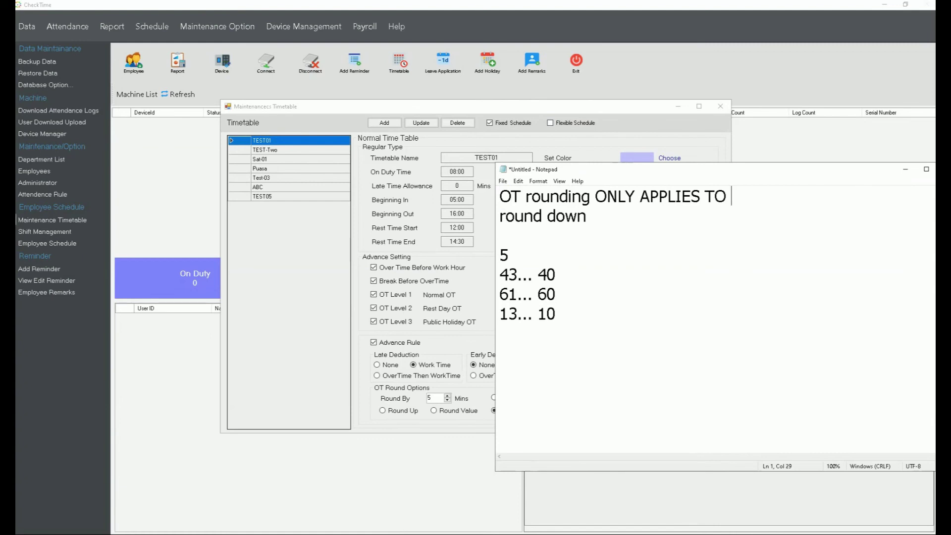
# - Add 'OT level 1...ONLY' as the note's second line, followed by a blank line, and highlight that second line
pyautogui.press('Return')
pyautogui.write('Level')
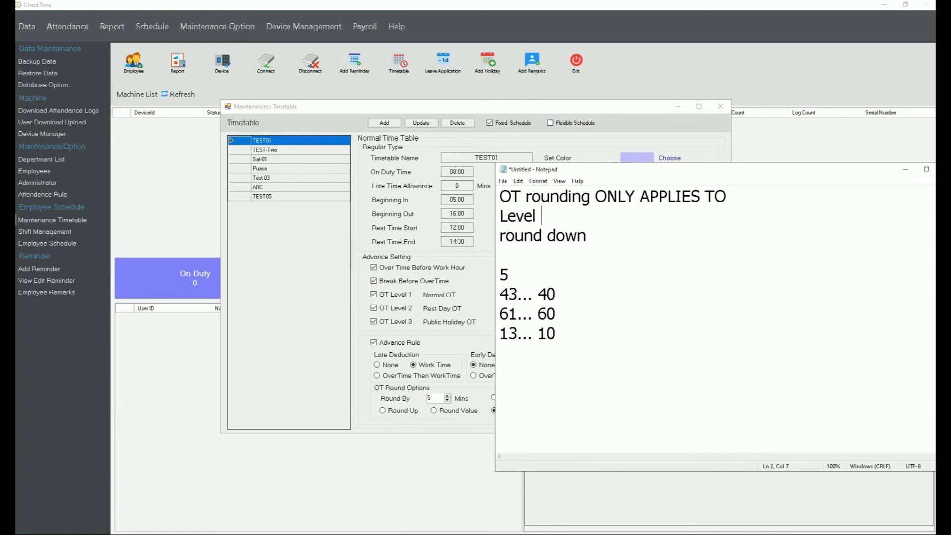
pyautogui.press('BackSpace')
pyautogui.press('BackSpace')
pyautogui.press('BackSpace')
pyautogui.press('BackSpace')
pyautogui.press('BackSpace')
pyautogui.press('BackSpace')
pyautogui.write('OT leve')
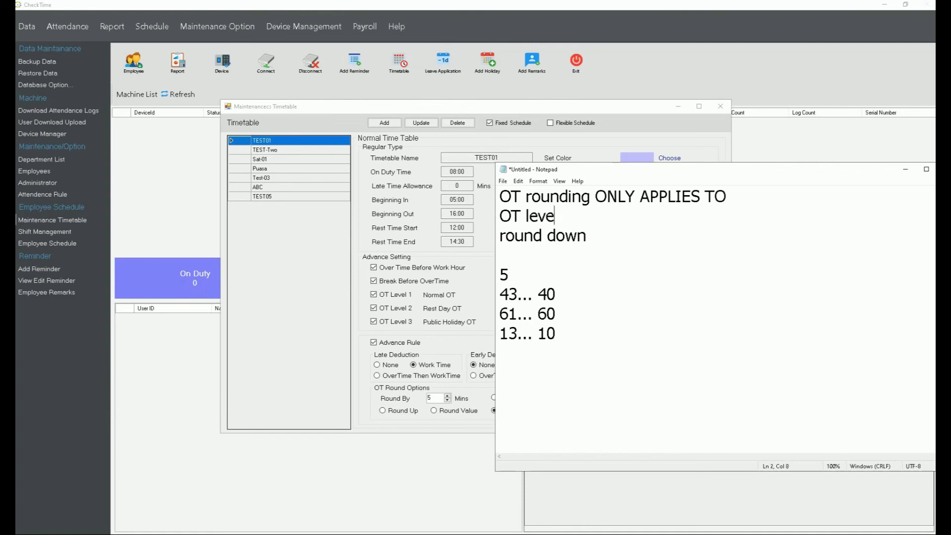
pyautogui.write('l 1...ONLY')
pyautogui.press('Return')
pyautogui.press('Return')
pyautogui.press('Delete')
pyautogui.press('Delete')
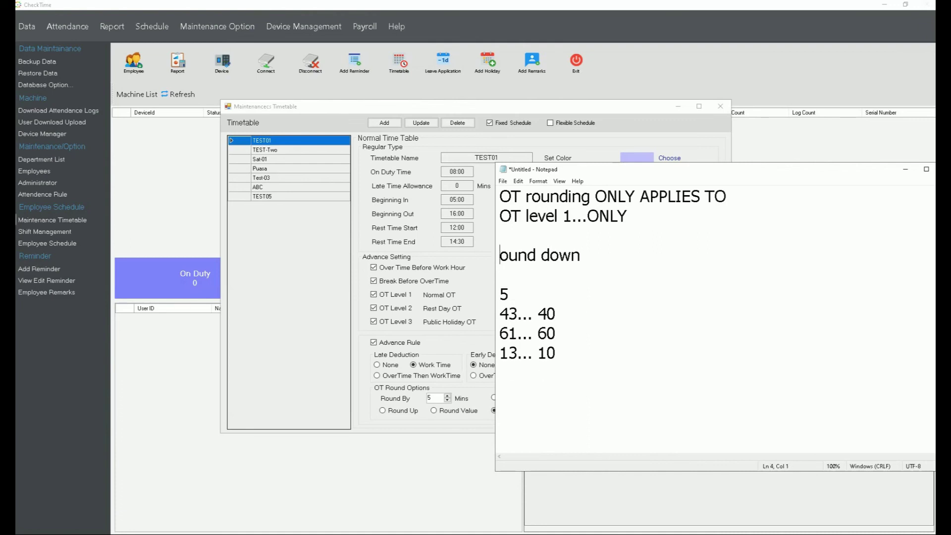
pyautogui.moveTo(500, 216); pyautogui.dragTo(643, 211)
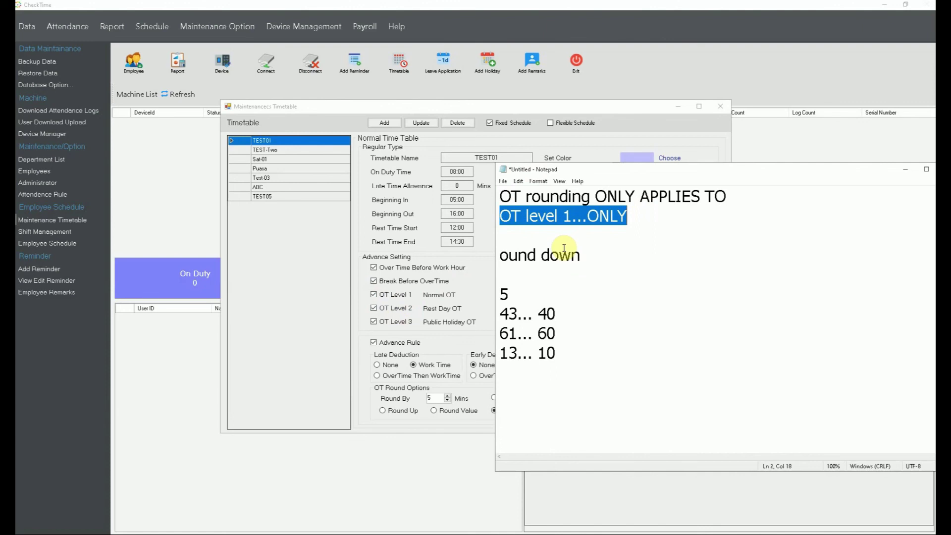
# - Replace the round down heading and all its examples in the note with the heading 'Round Value'
pyautogui.moveTo(713, 170)
pyautogui.mouseDown()
pyautogui.moveTo(617, 291)
pyautogui.moveTo(441, 194)
pyautogui.moveTo(308, 184)
pyautogui.moveTo(644, 285)
pyautogui.moveTo(708, 232)
pyautogui.moveTo(707, 170)
pyautogui.mouseUp()
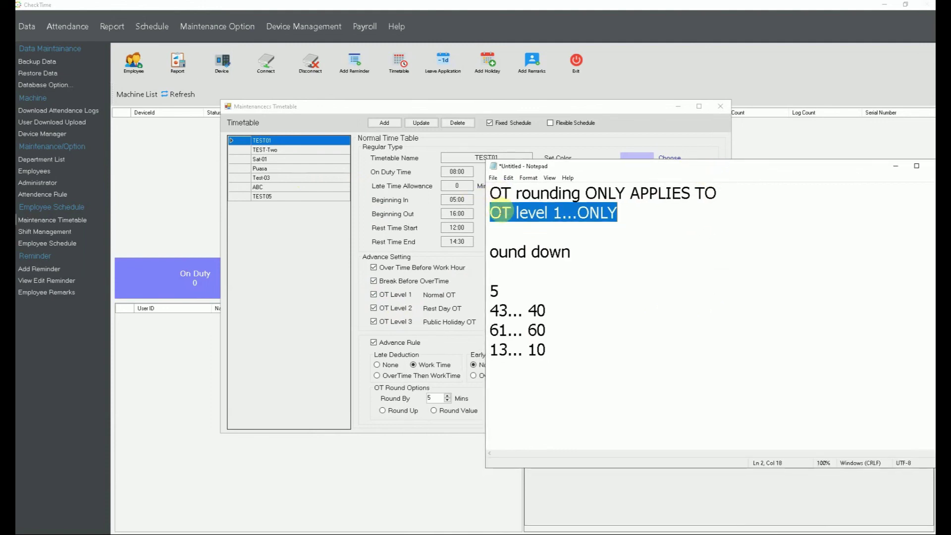
pyautogui.click(499, 251)
pyautogui.moveTo(492, 251); pyautogui.dragTo(605, 257)
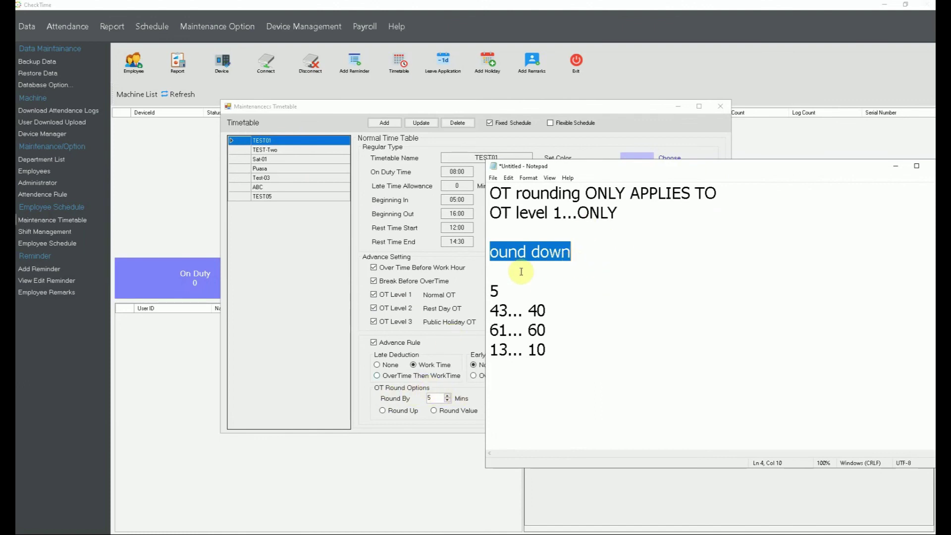
pyautogui.click(504, 265)
pyautogui.moveTo(490, 249); pyautogui.dragTo(573, 359)
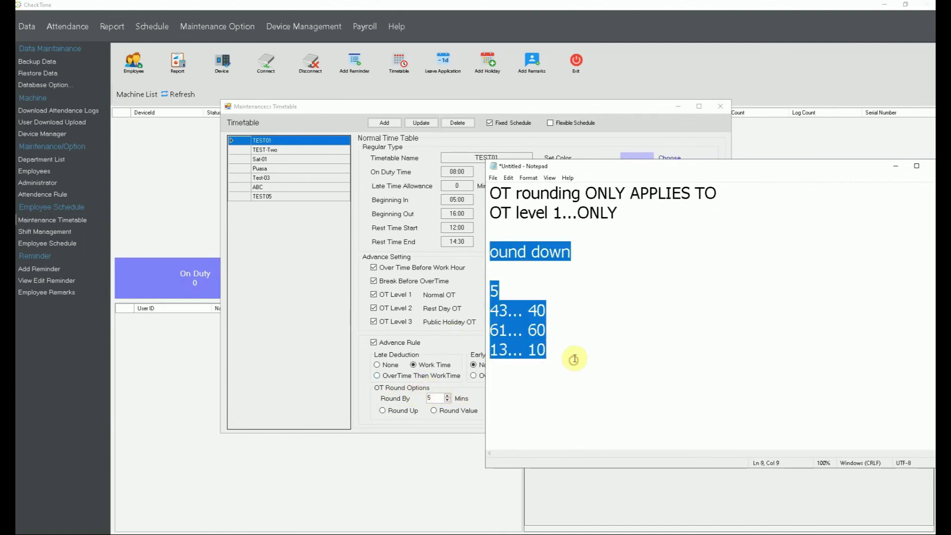
pyautogui.write('Round')
pyautogui.press('BackSpace')
pyautogui.write('nd ')
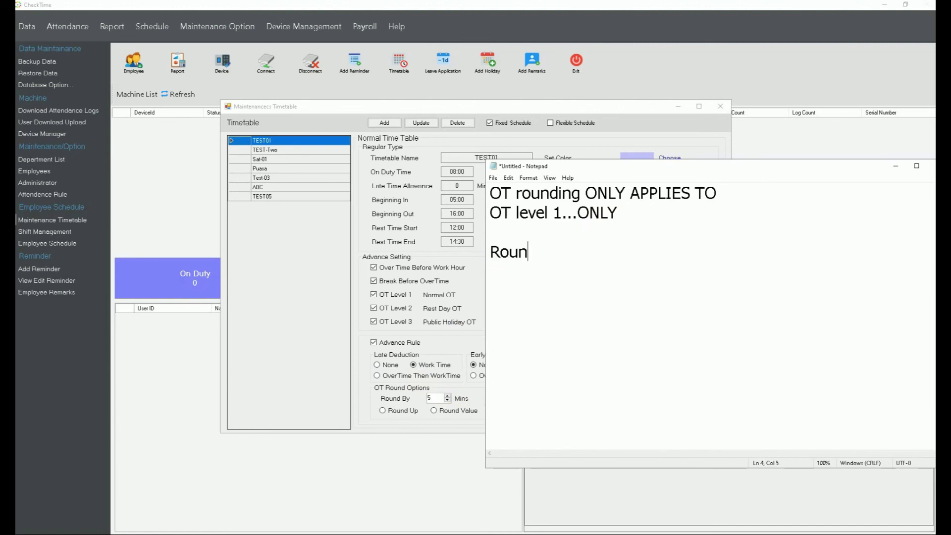
pyautogui.write('Value')
pyautogui.press('Return')
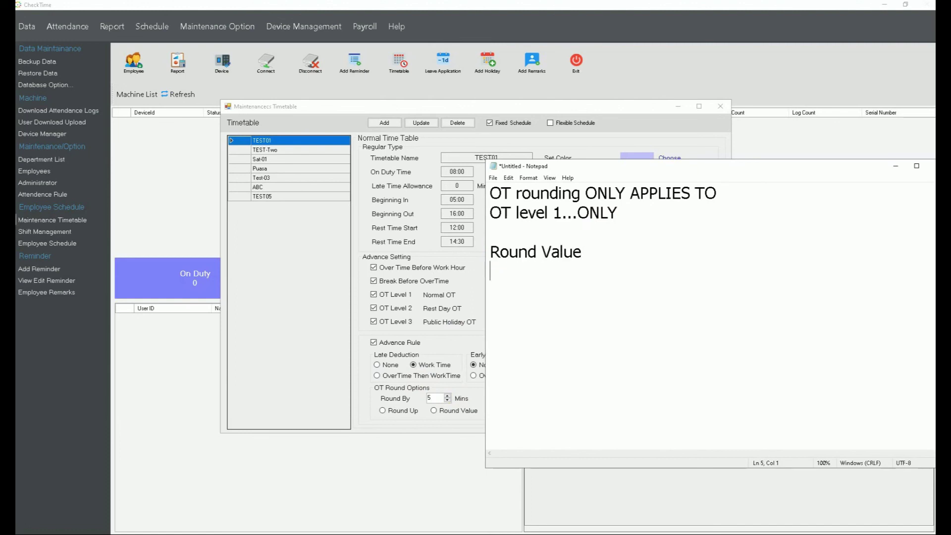
# - Add the line 'in the middle' below the 'Round Value' heading, leaving a blank line between them
pyautogui.press('Return')
pyautogui.write('inj t')
pyautogui.press('BackSpace')
pyautogui.press('BackSpace')
pyautogui.press('BackSpace')
pyautogui.write('the mi')
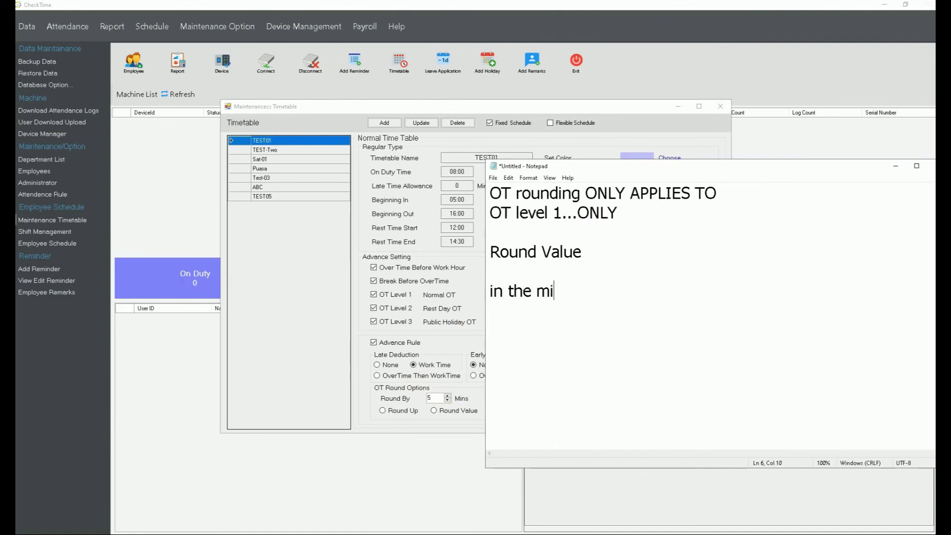
pyautogui.write('ddle')
# - Add the example lines '43... 45' and '42... 40' below 'in the middle', after a blank line
pyautogui.press('Return')
pyautogui.press('Return')
pyautogui.write('43... 45')
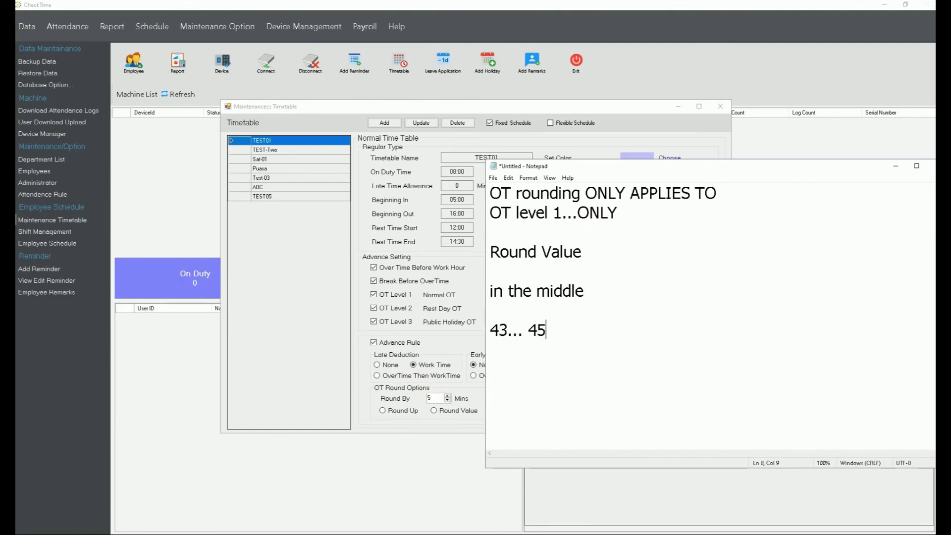
pyautogui.press('Return')
pyautogui.write('42... 40')
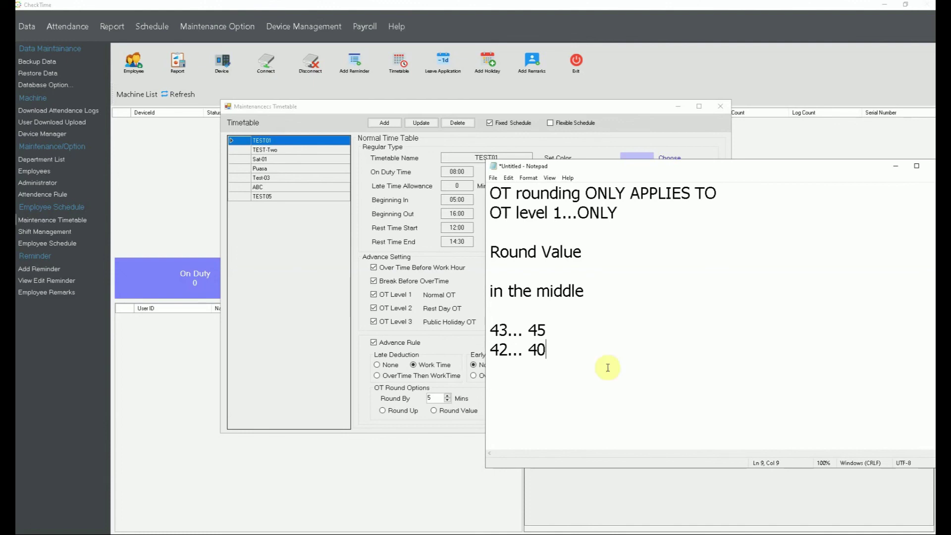
# - Close the Notepad note without saving it and return to the Maintenance Timetable window
pyautogui.moveTo(688, 168); pyautogui.dragTo(533, 172)
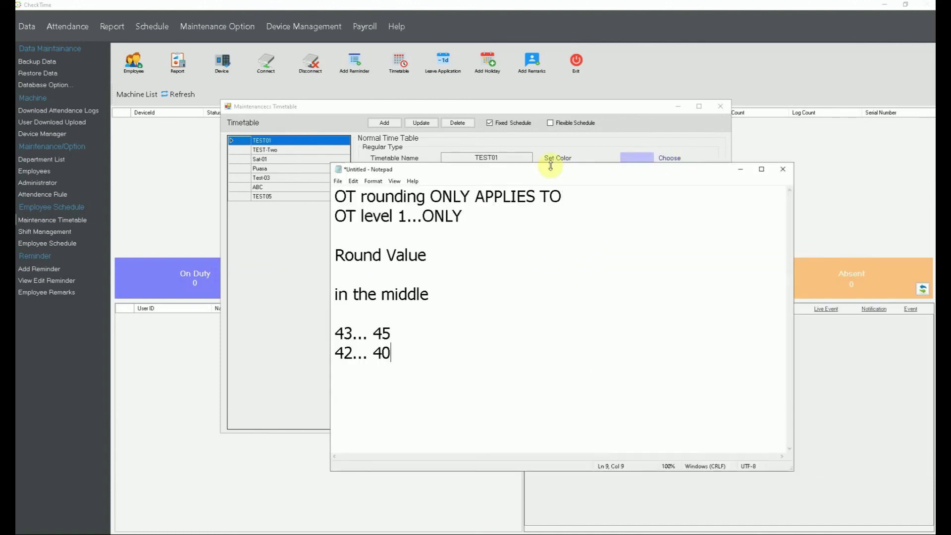
pyautogui.click(786, 174)
pyautogui.click(488, 272)
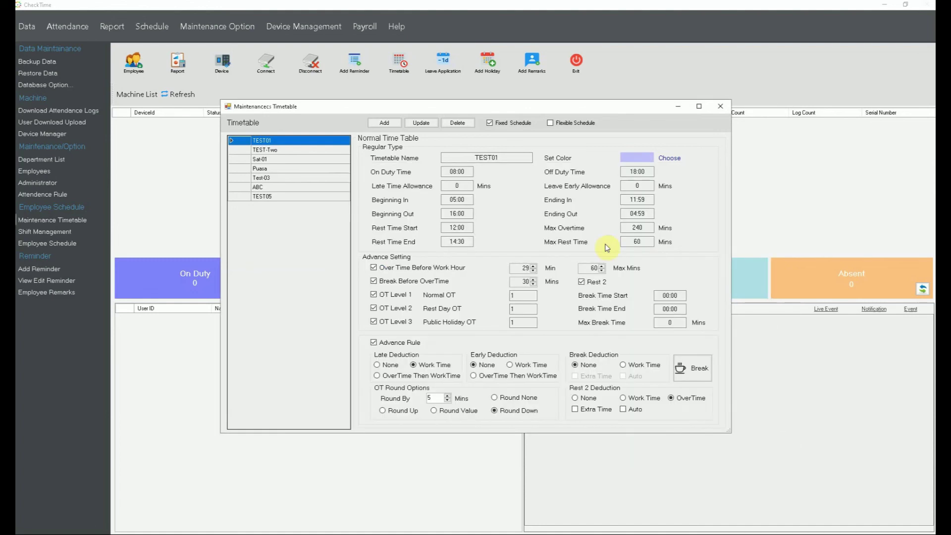